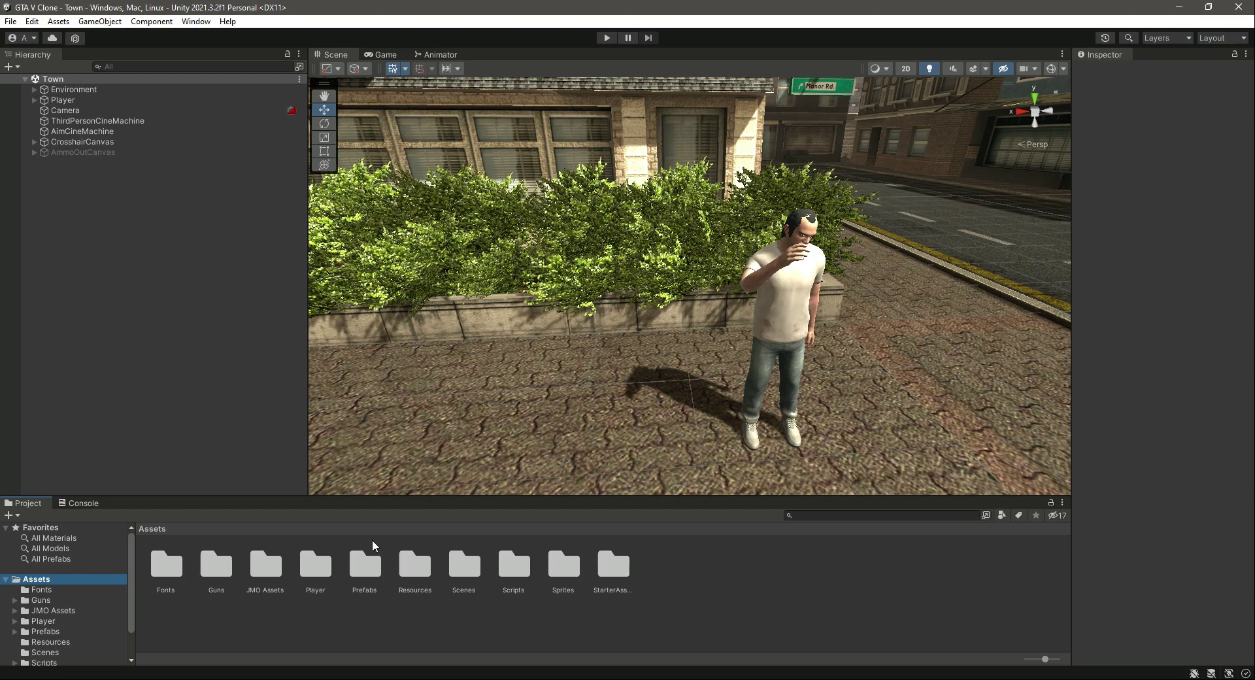
Duplicate the GunAnimator controller in the Resources folder
scroll(69, 598, "down", 3)
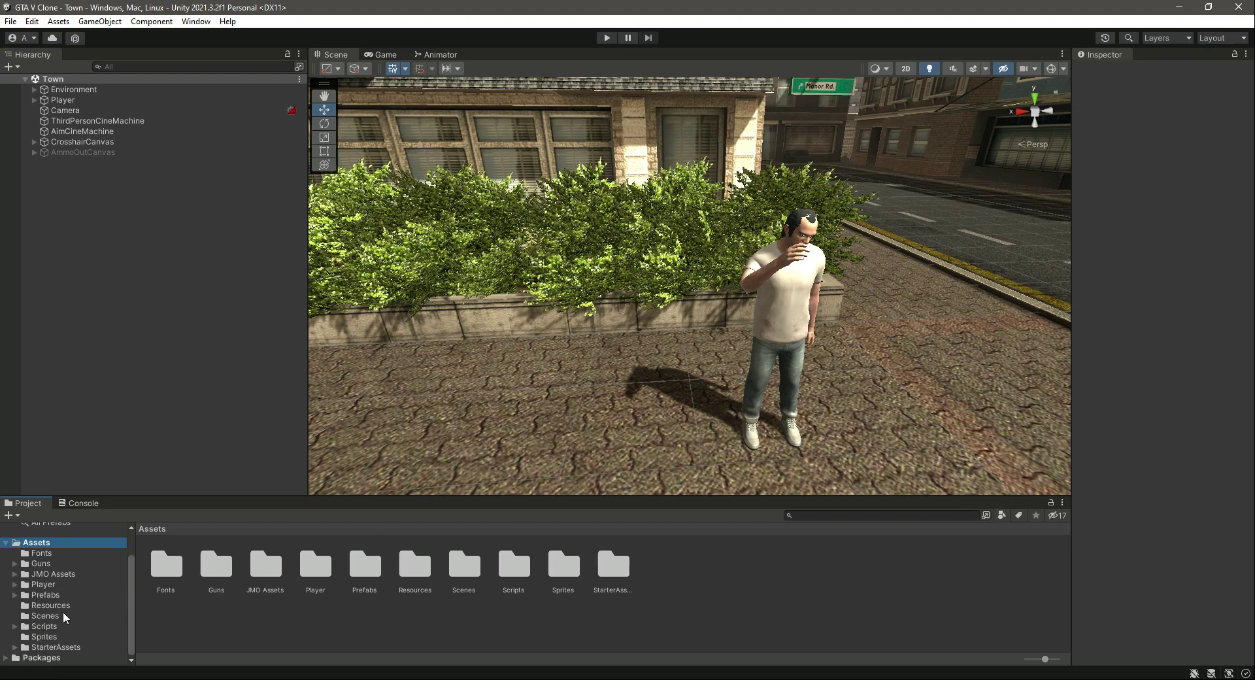
left_click(57, 605)
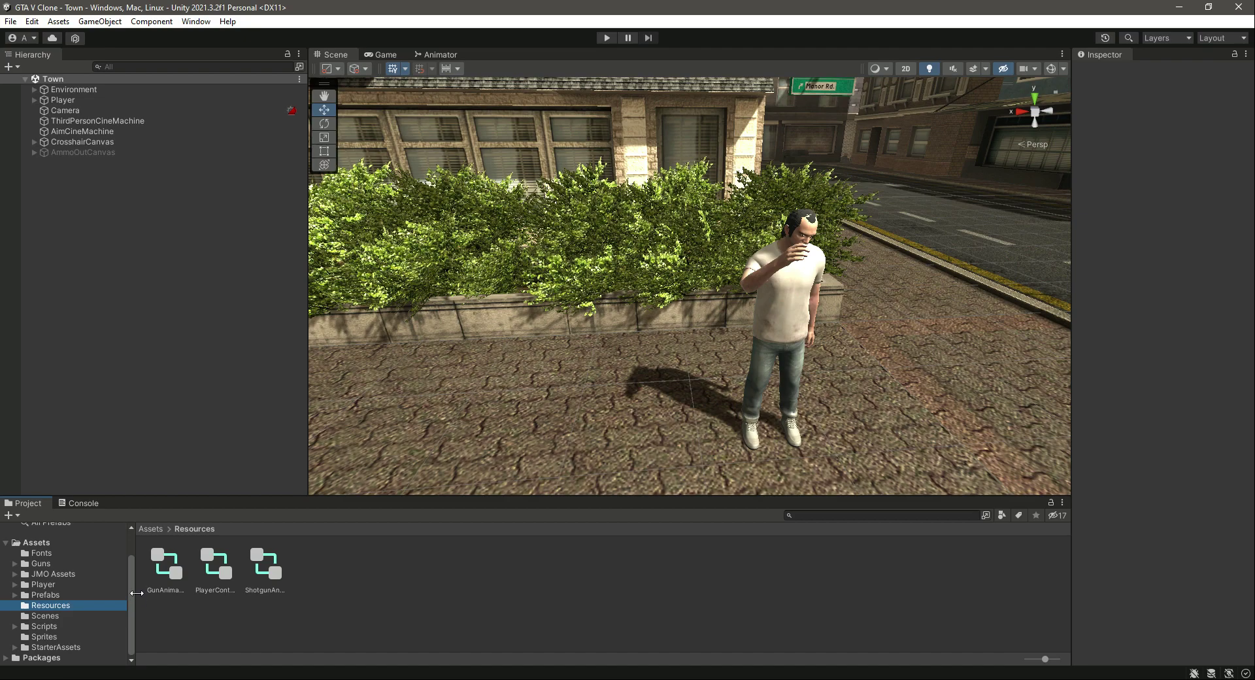
left_click(165, 579)
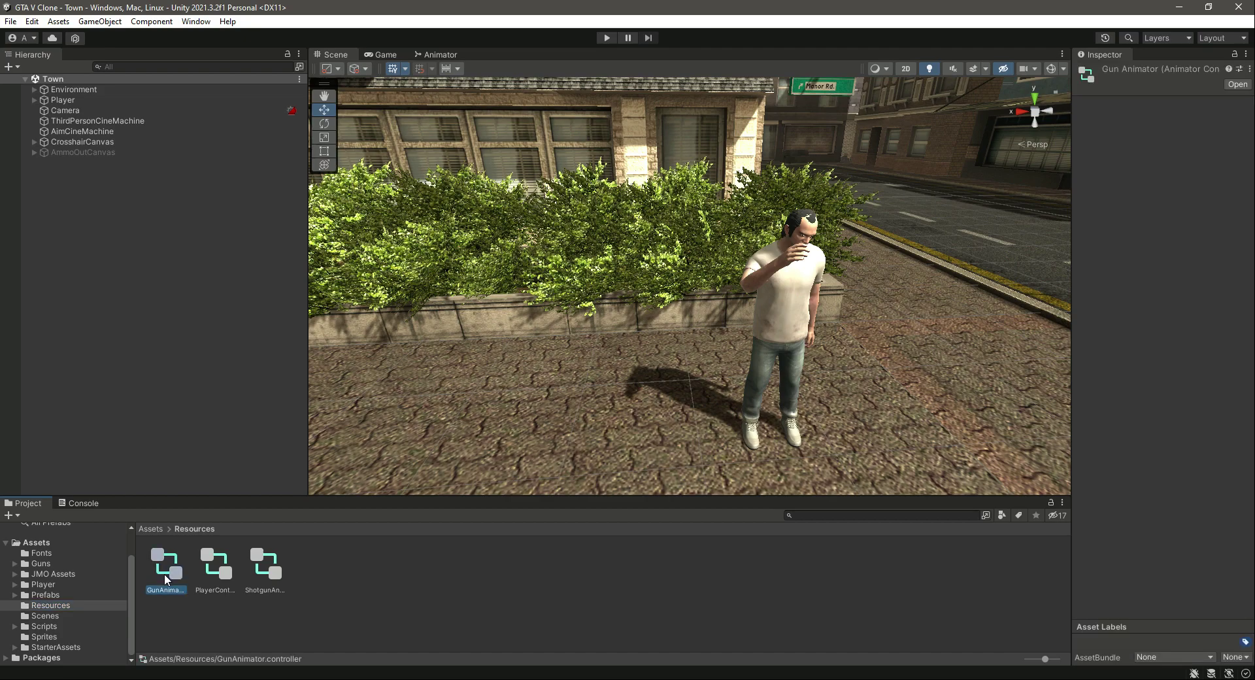
key("ctrl+d")
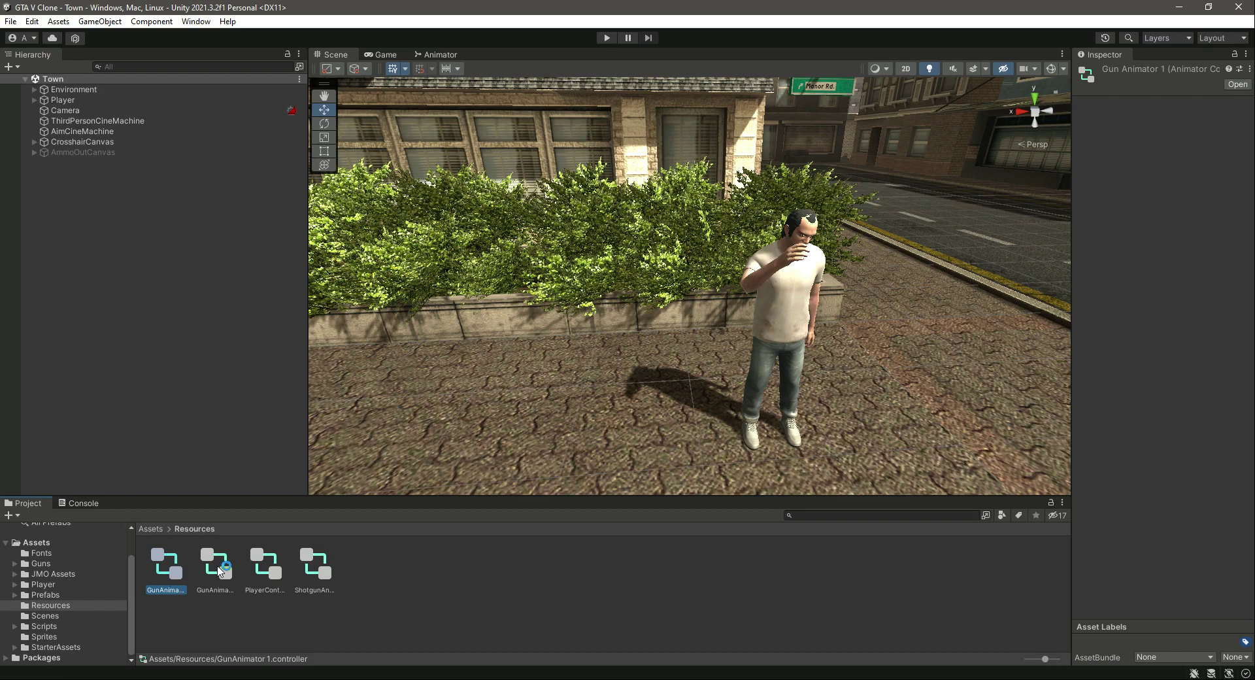
Rename the duplicated animator controller as UziAnimator
right_click(170, 567)
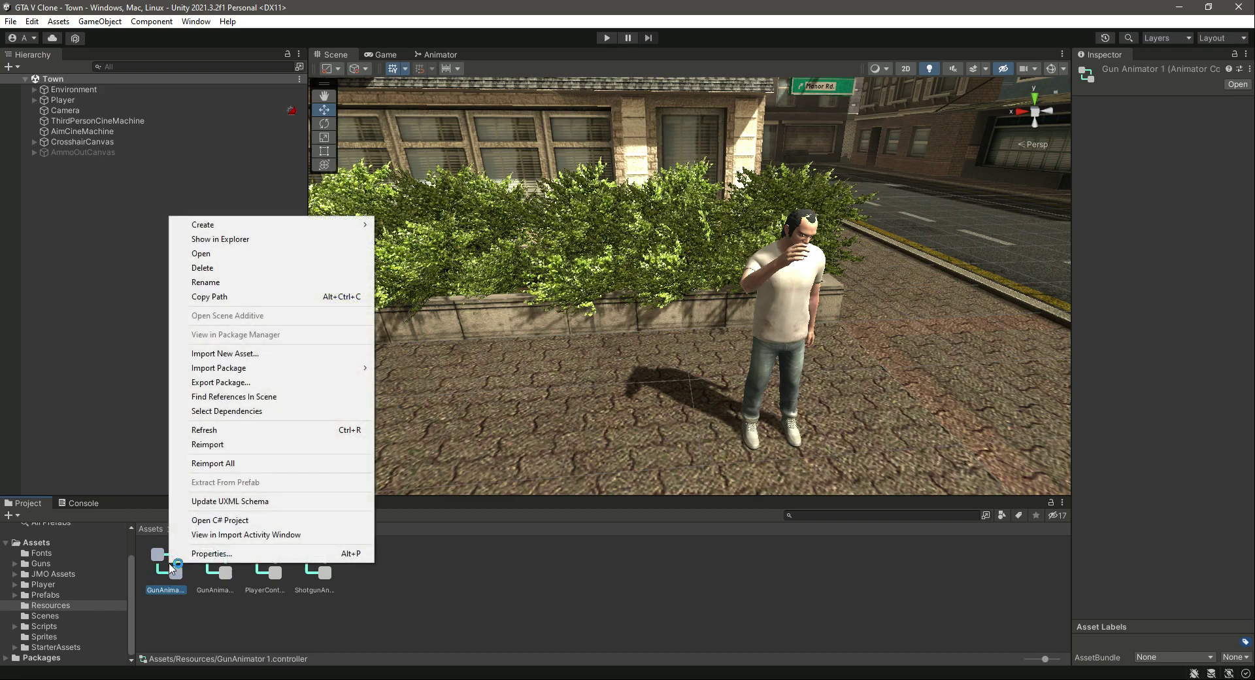
left_click(229, 281)
key("Right")
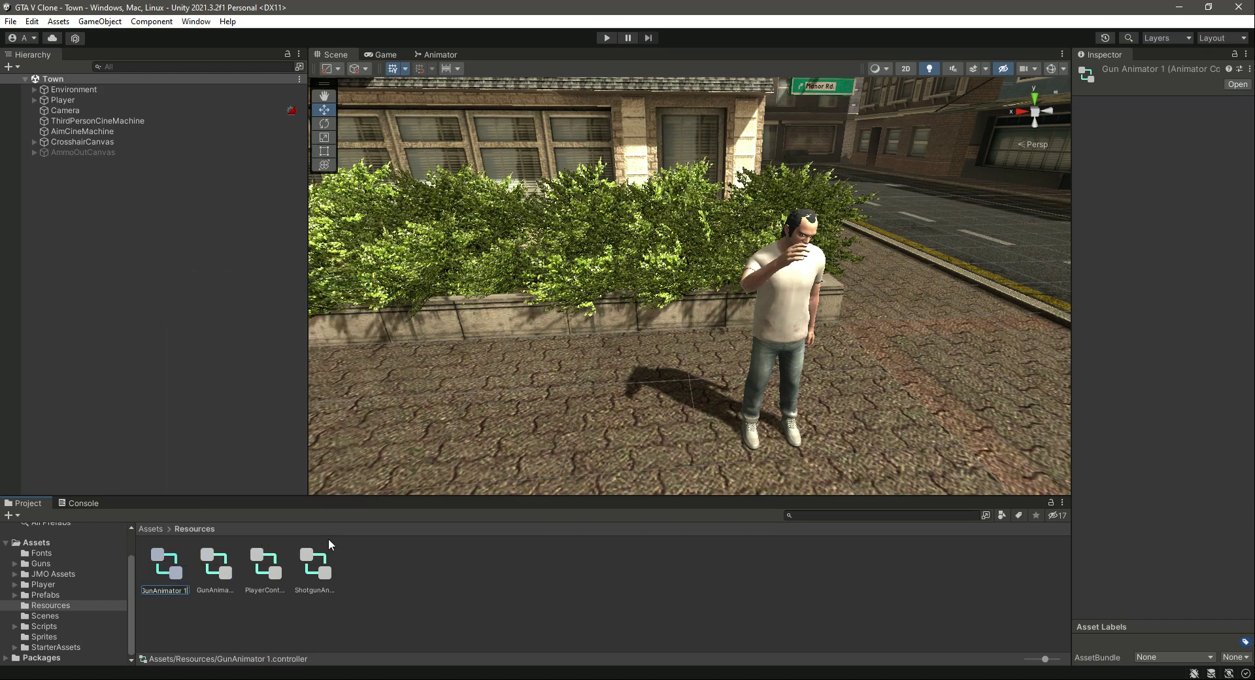
key("BackSpace")
key("ctrl+a")
key("Home")
key("Delete")
key("Delete")
key("Delete")
type("Uzi")
key("Return")
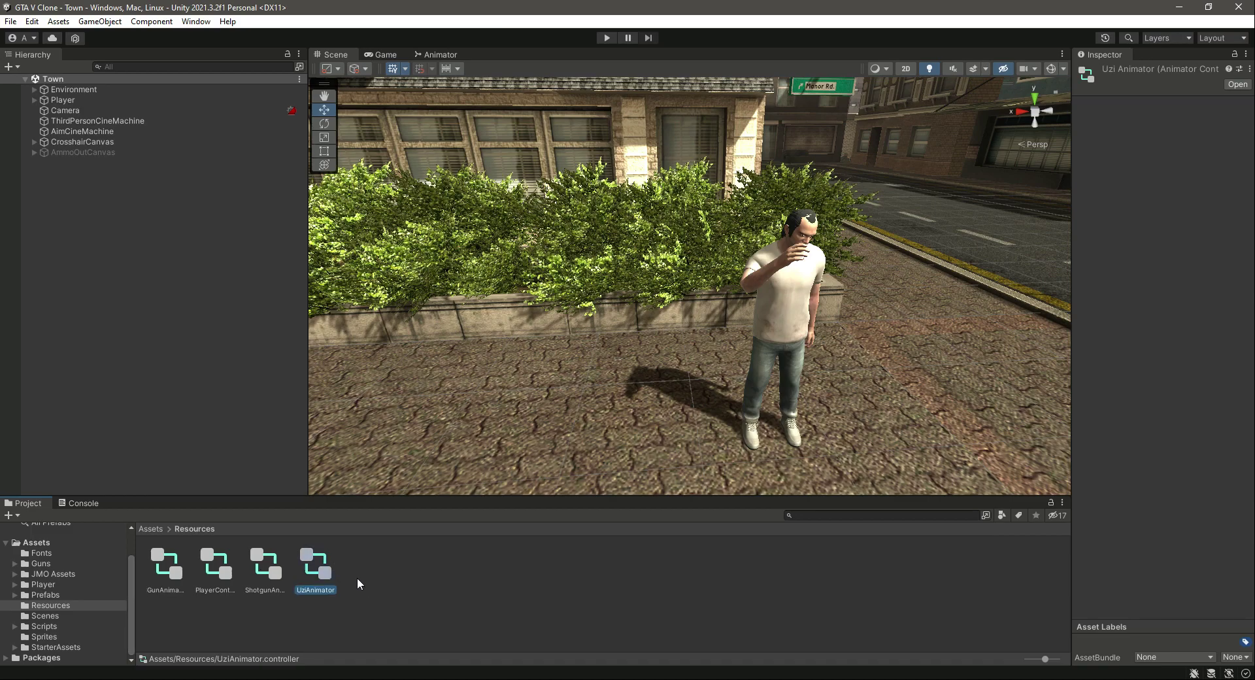
Examine the Shotgun, HandGun and Handgun2 objects under the RifleHolders in the Player's two hands
left_click(34, 100)
left_click(41, 111)
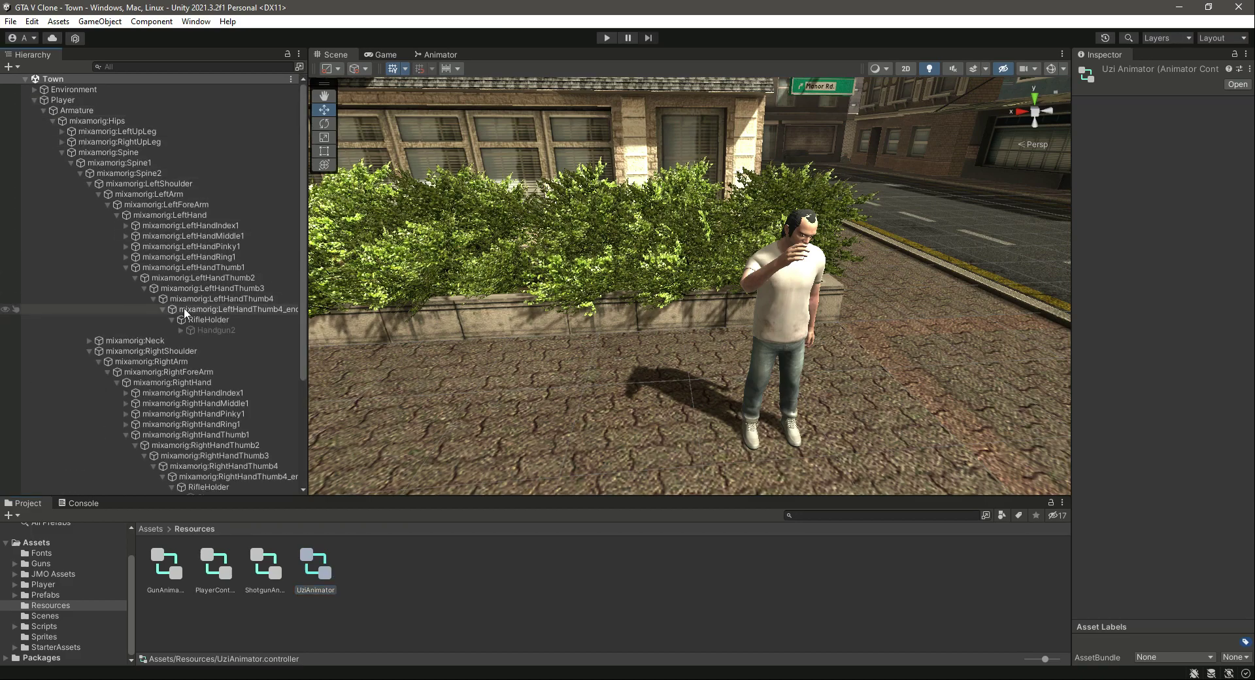
scroll(205, 310, "down", 3)
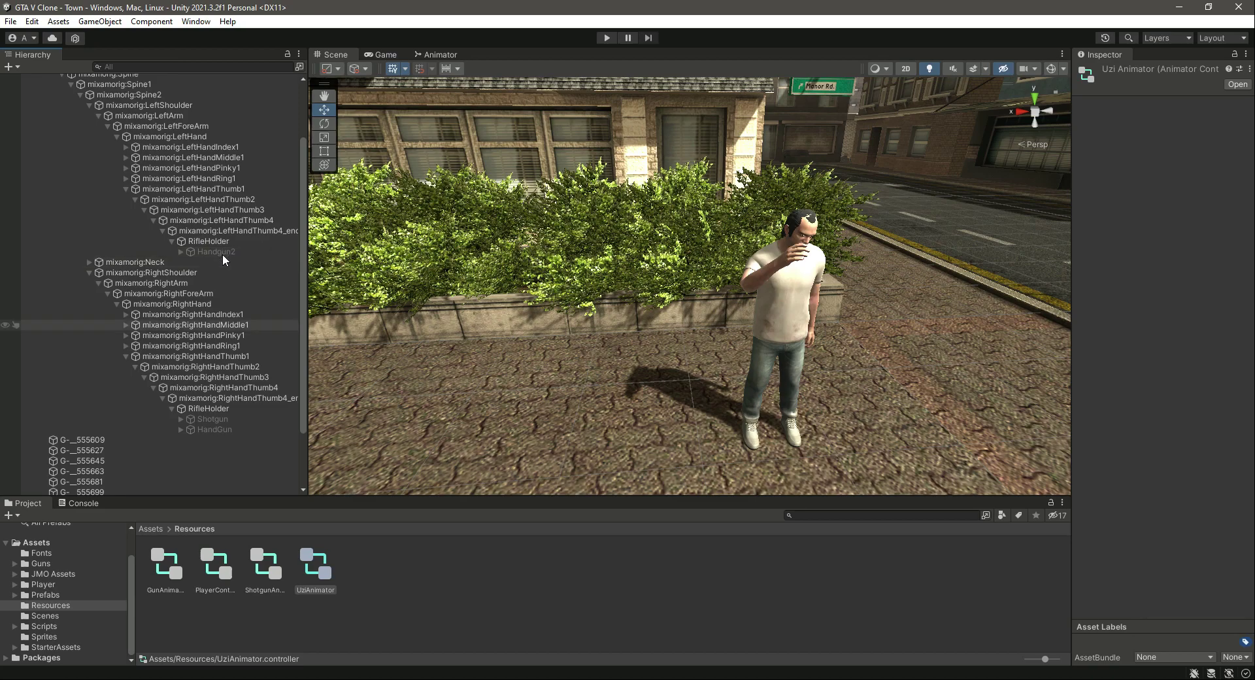
left_click(218, 426)
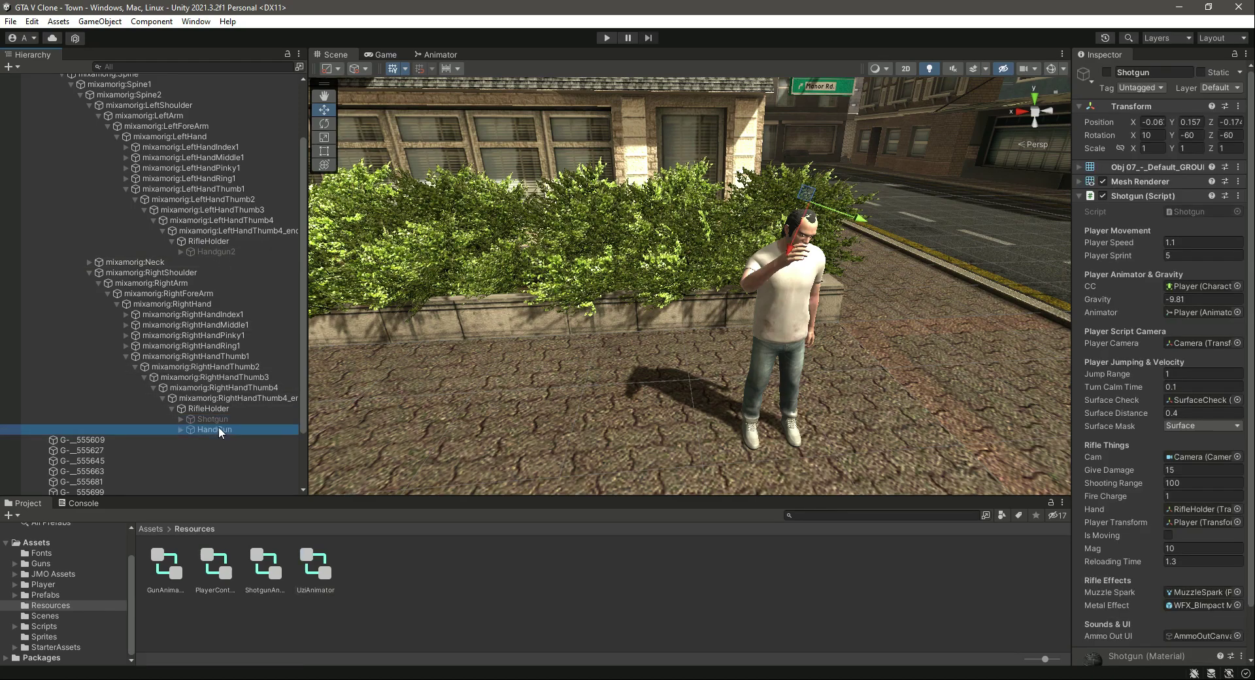
left_click(222, 251)
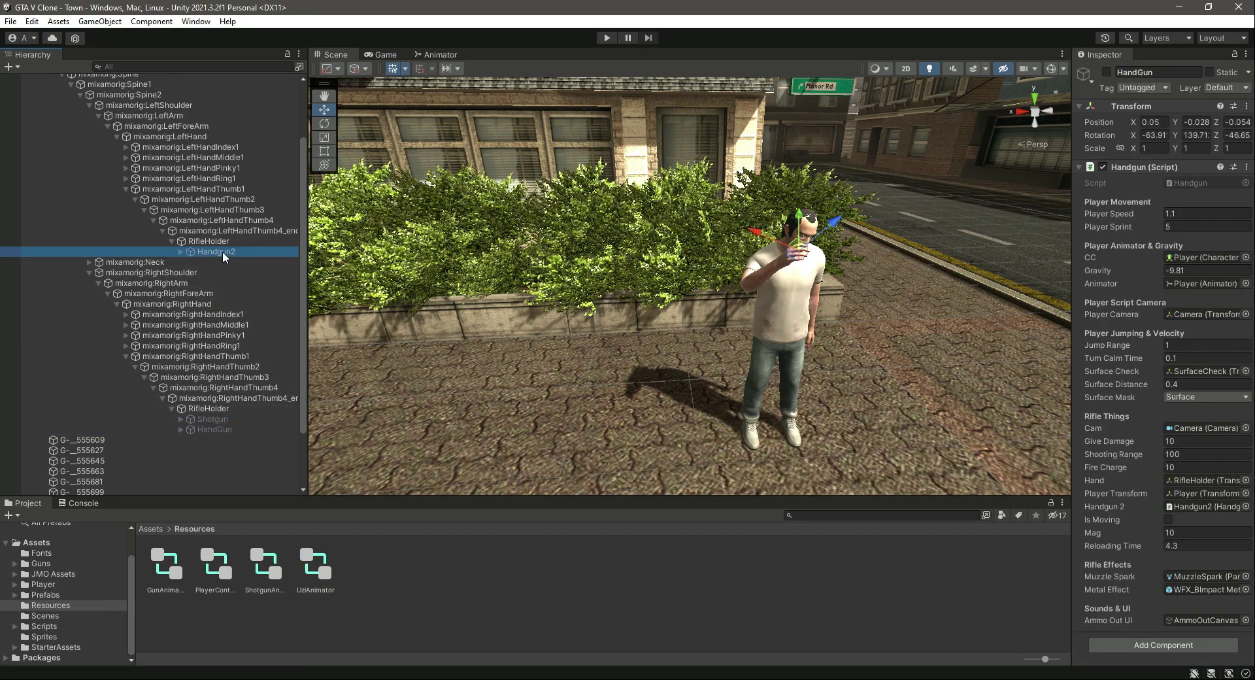
left_click(220, 419)
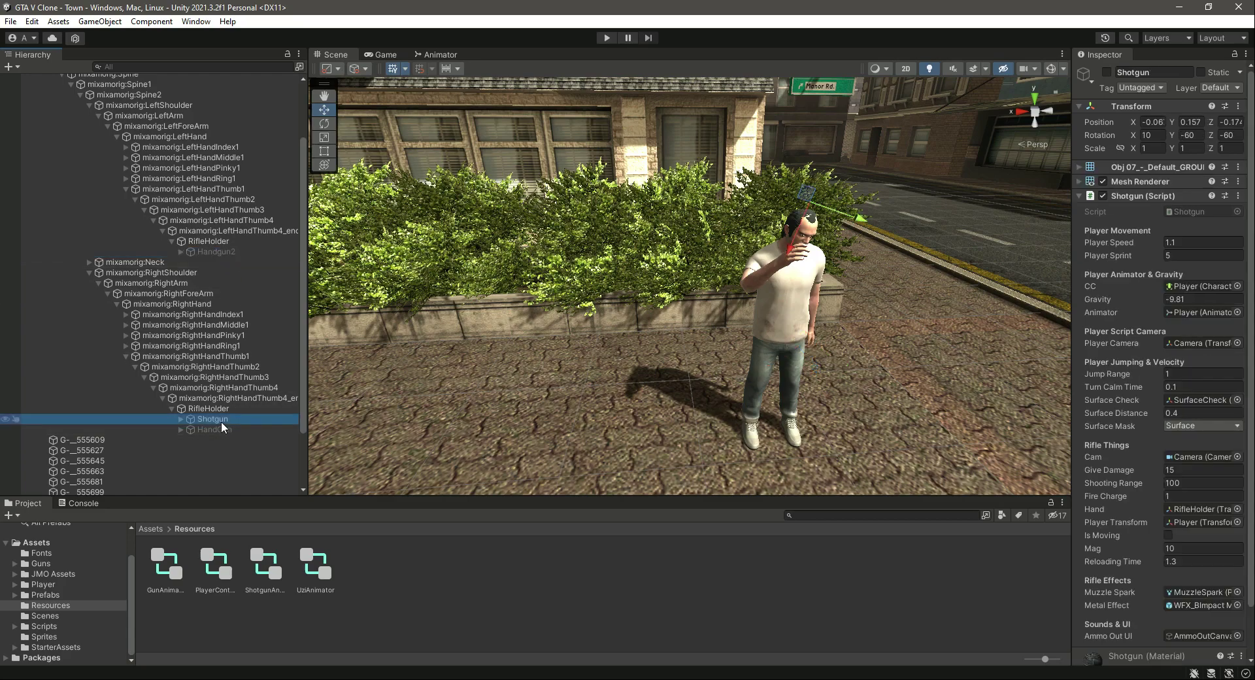
left_click(1106, 72)
left_click(1106, 72)
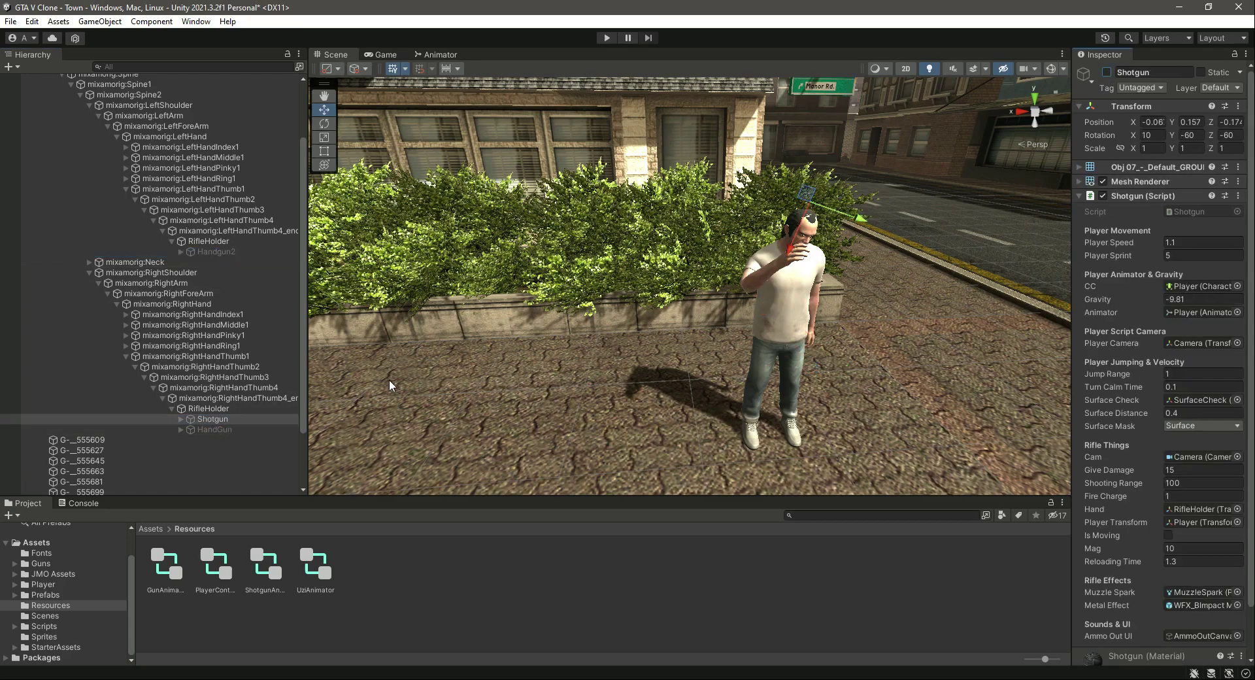
left_click(226, 429)
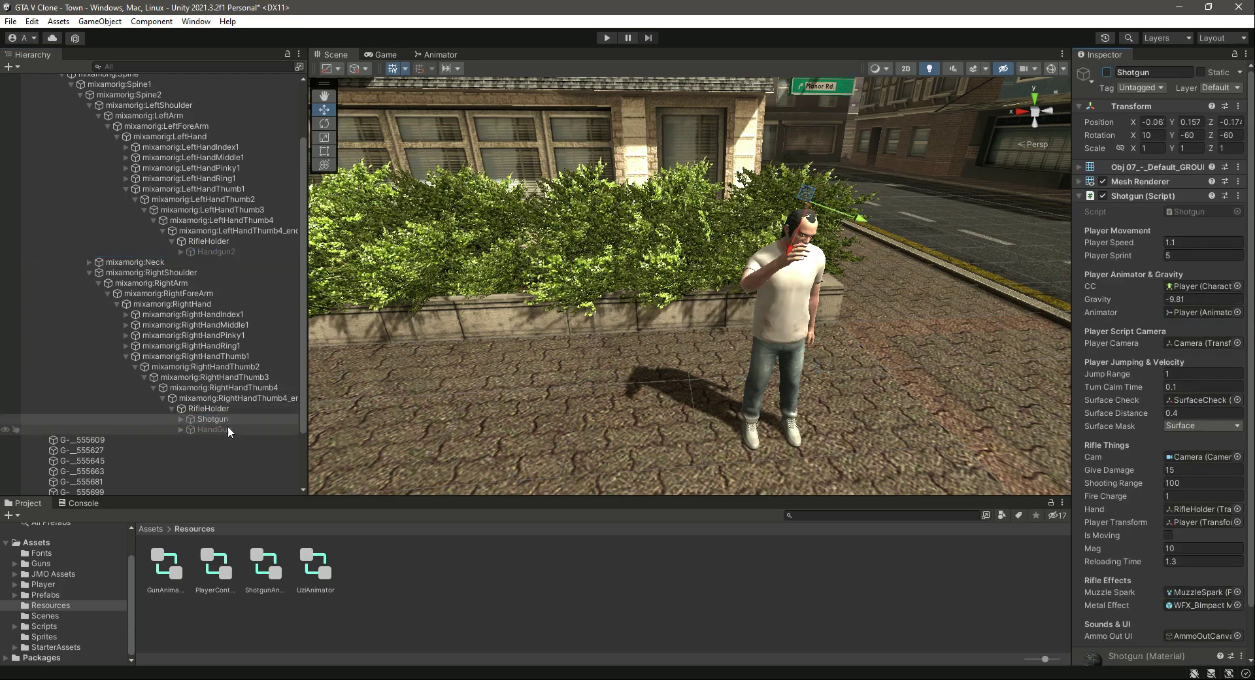
Add the Gun03 model from Guns/Prefabs/GunModels to the RifleHolder of both the left and the right hand
left_click(35, 564)
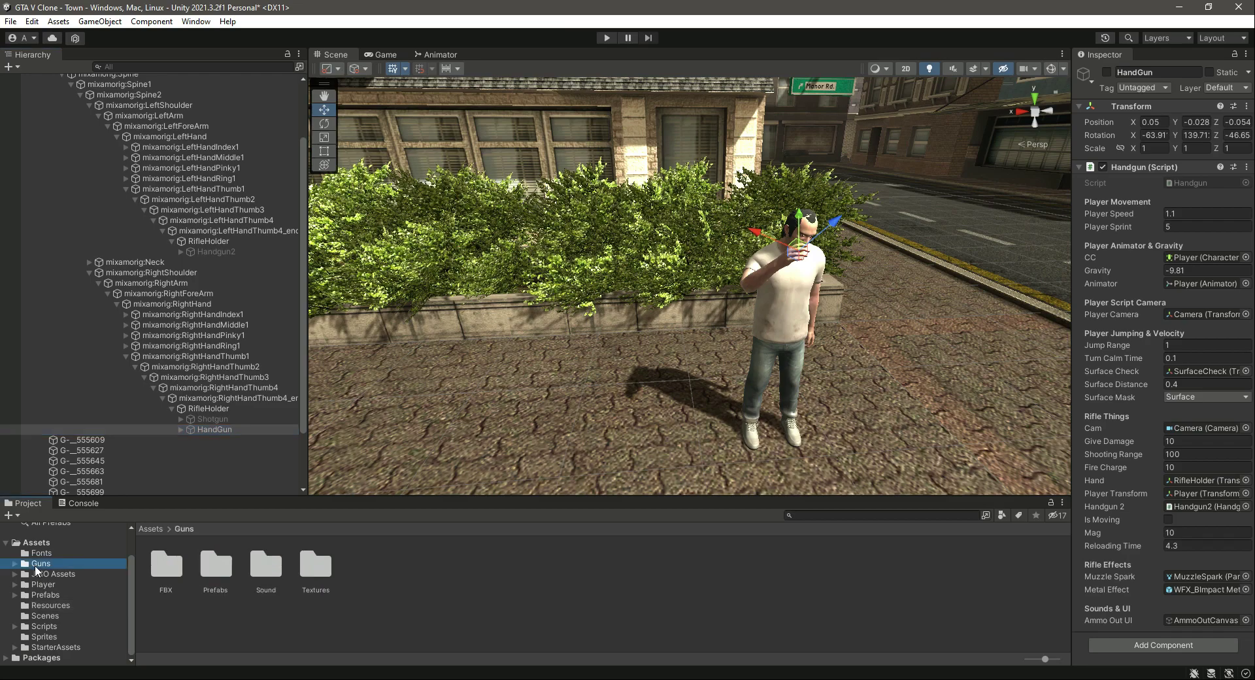
double_click(214, 568)
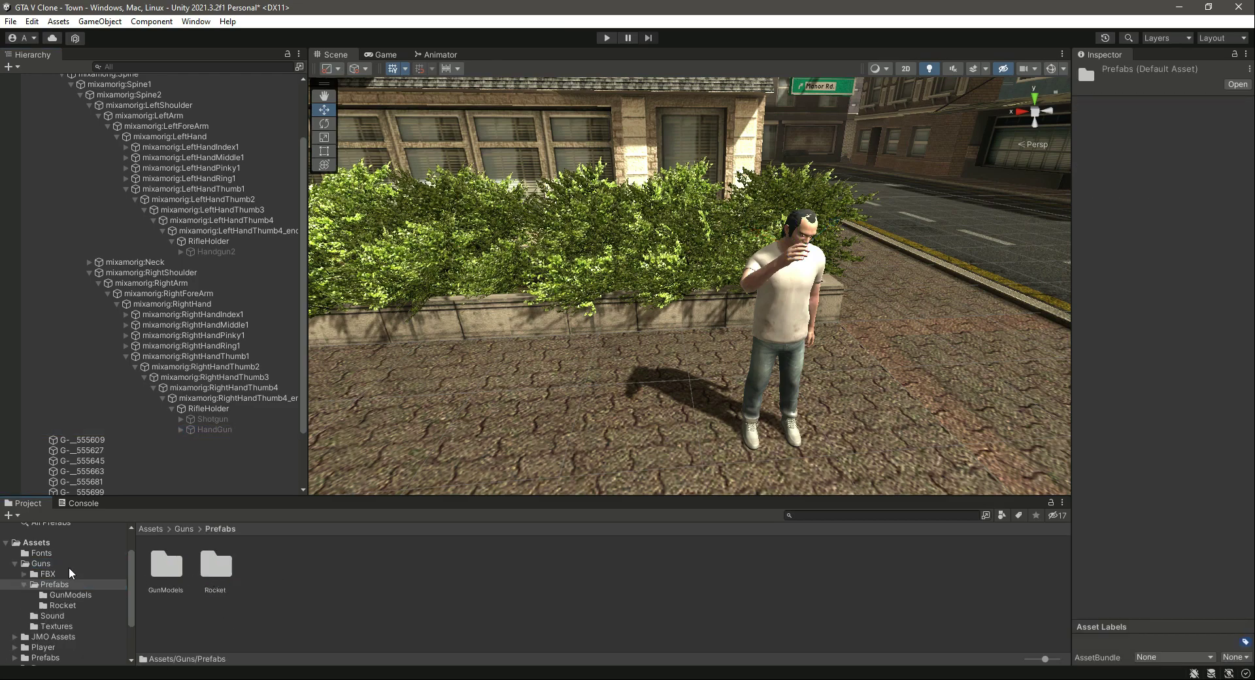
double_click(157, 575)
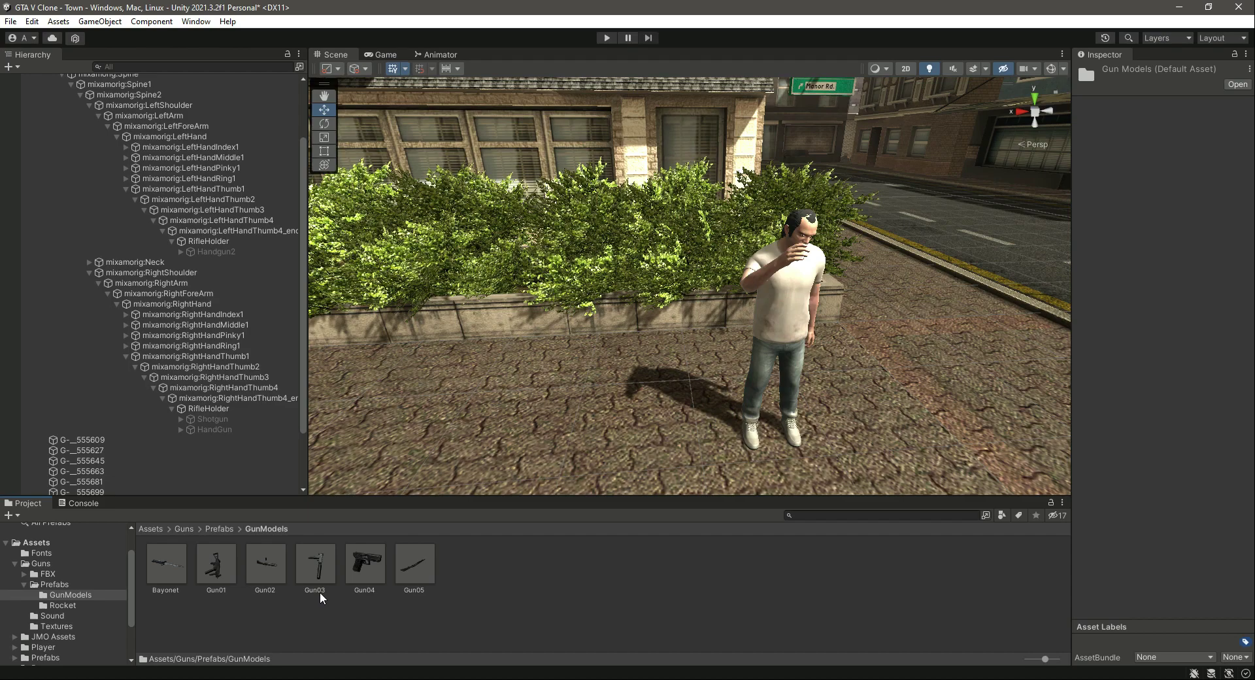
left_click_drag(317, 565, 223, 219)
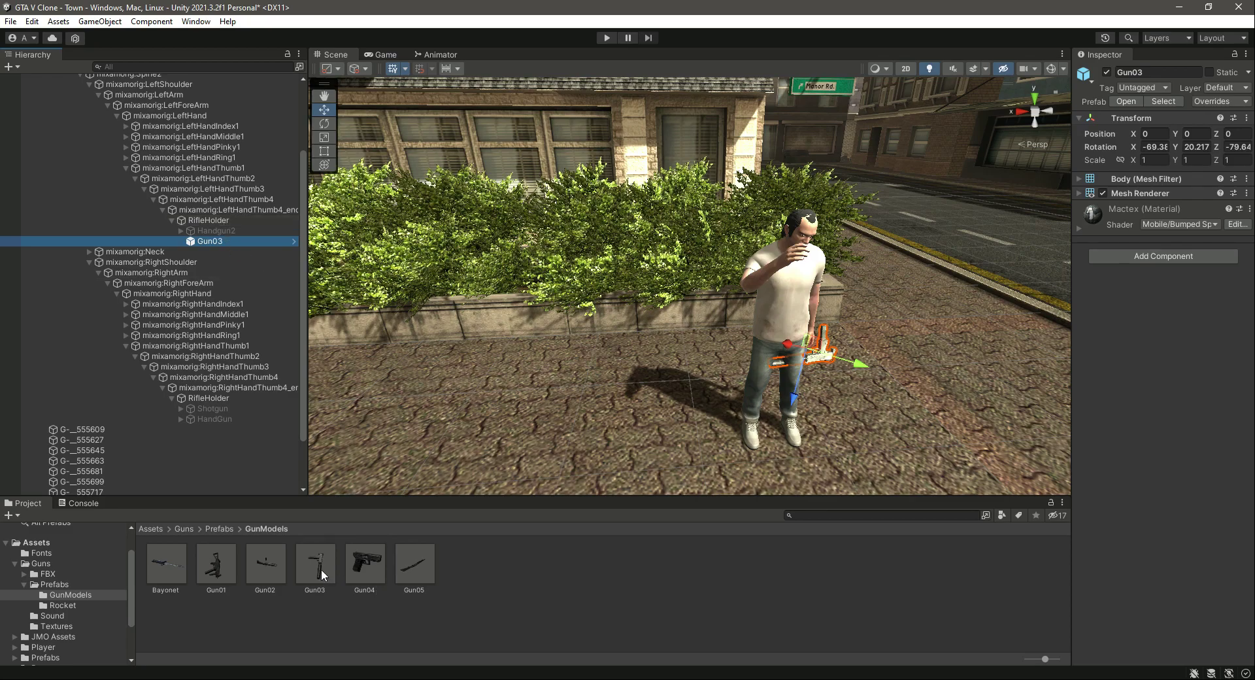
left_click_drag(320, 569, 211, 403)
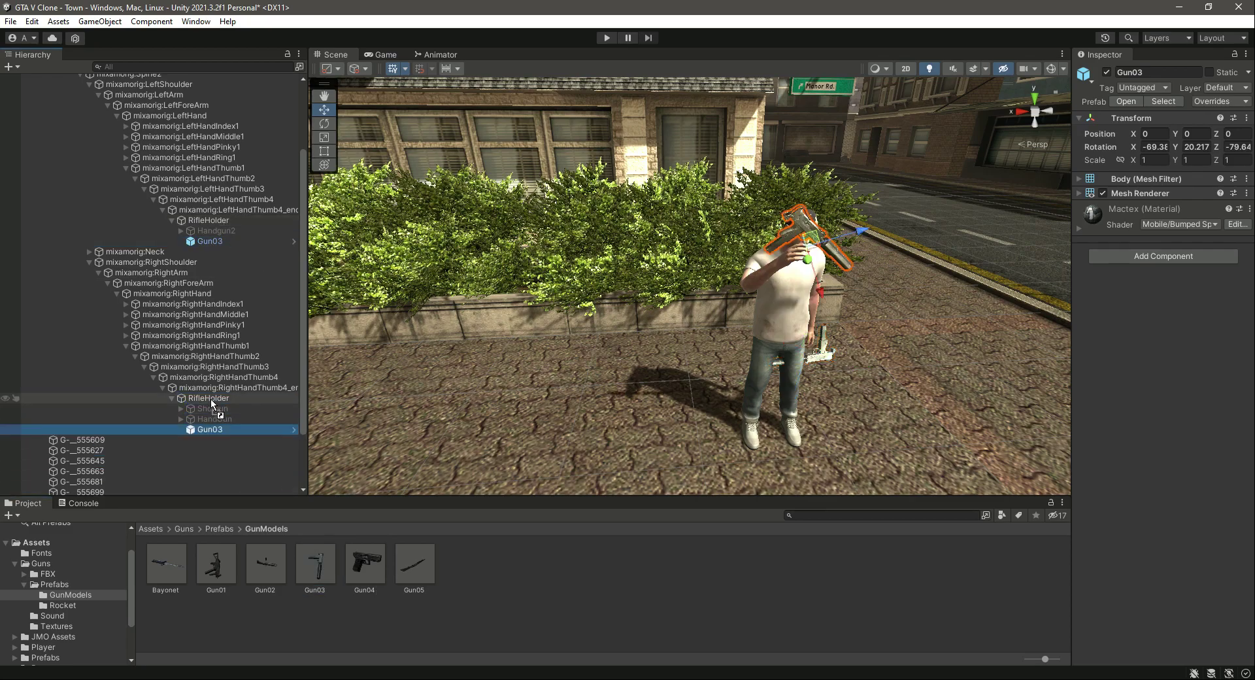
Completely unpack the Gun03 prefab instances in both hands
left_click(217, 240, "ctrl")
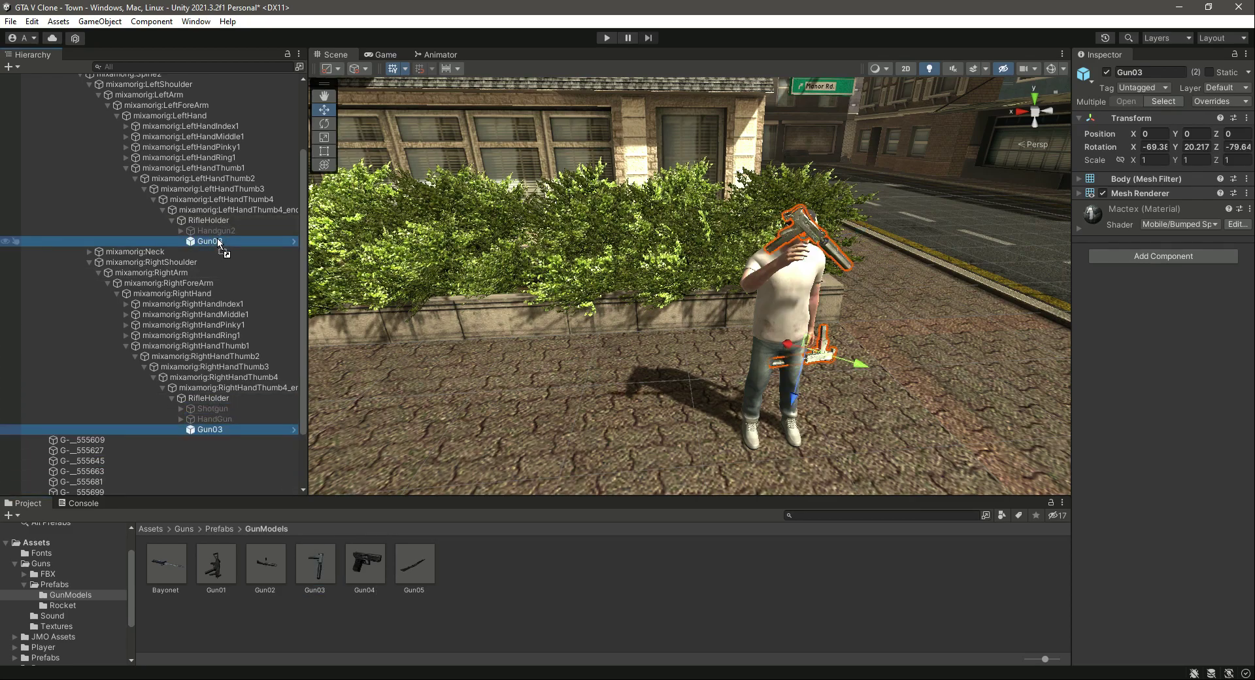
right_click(219, 241)
mouse_move(351, 392)
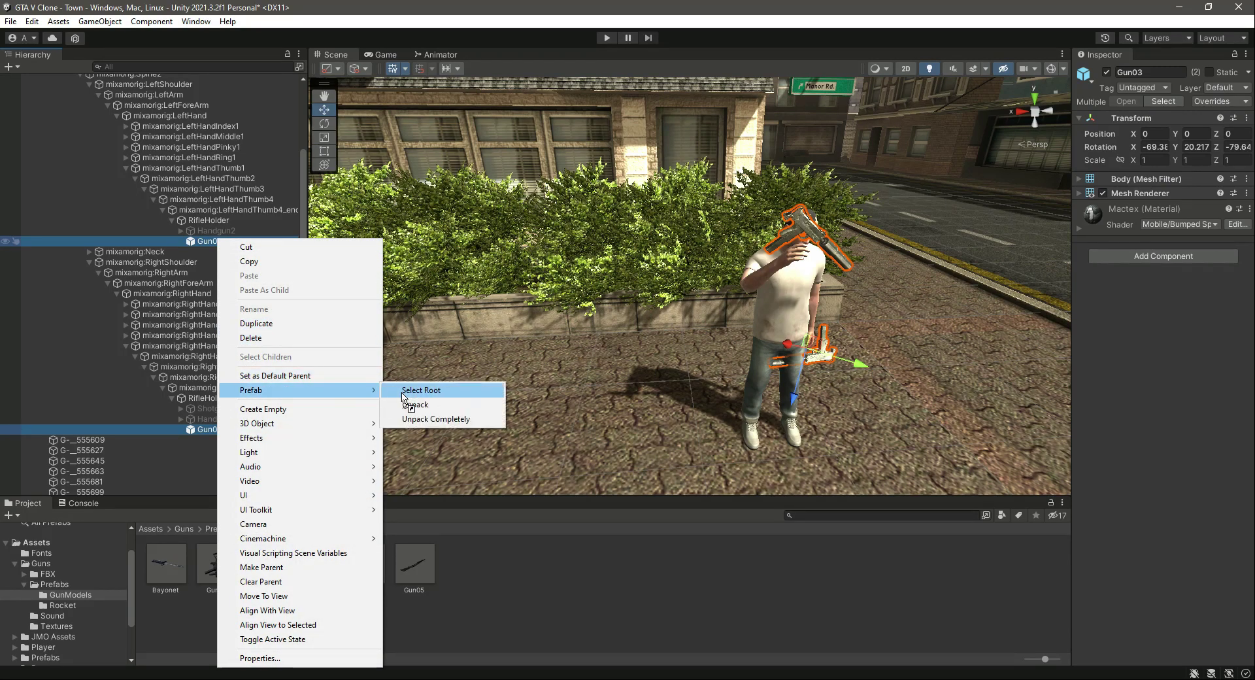
left_click(418, 418)
Rename the Gun03 objects in the left and right RifleHolders as UZI
left_click(221, 232)
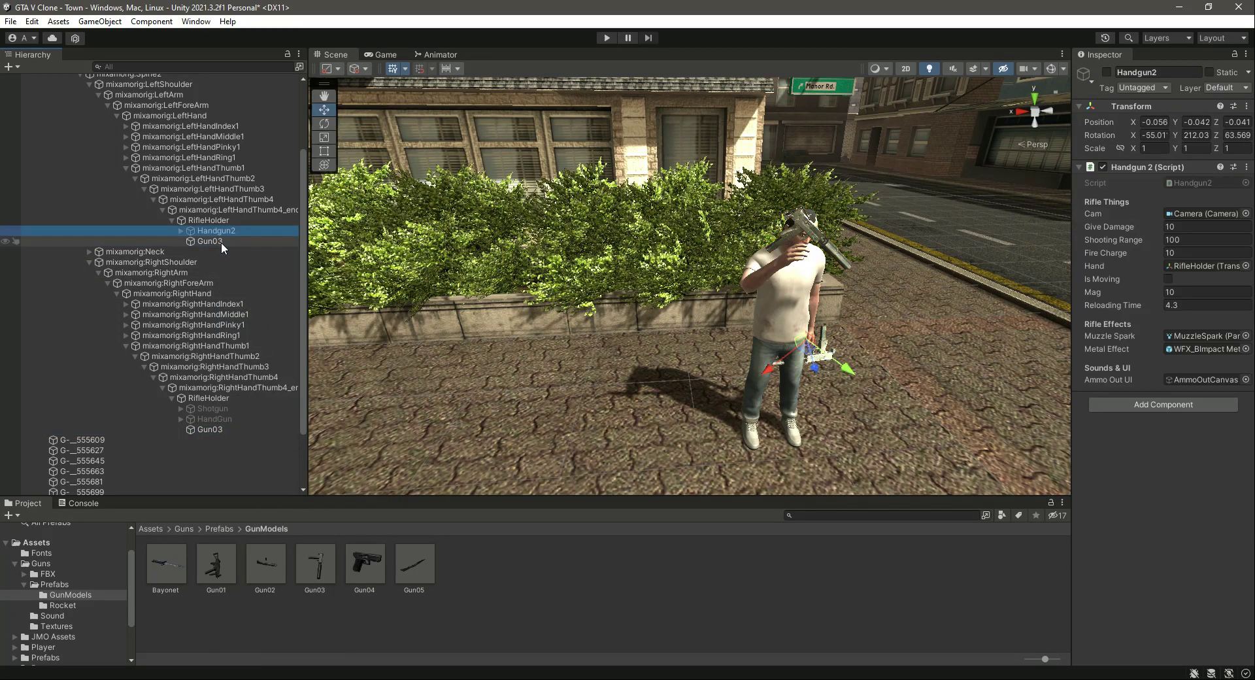
left_click(215, 241)
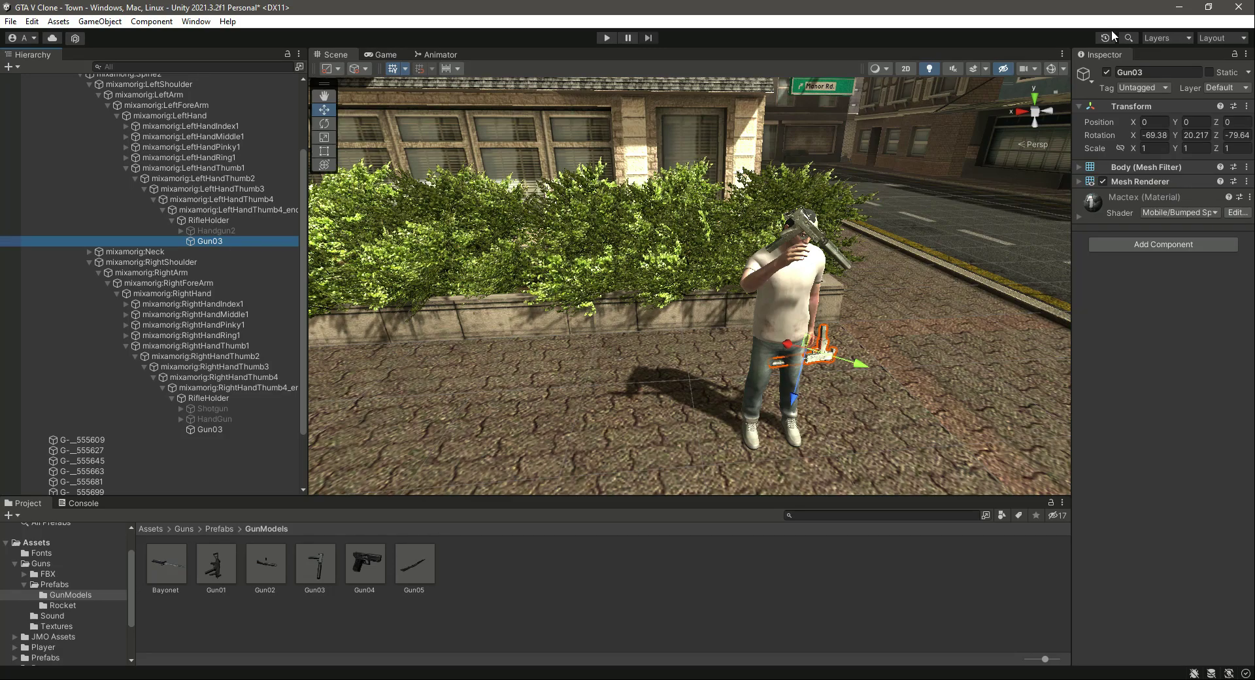
left_click(1157, 72)
type("UZI")
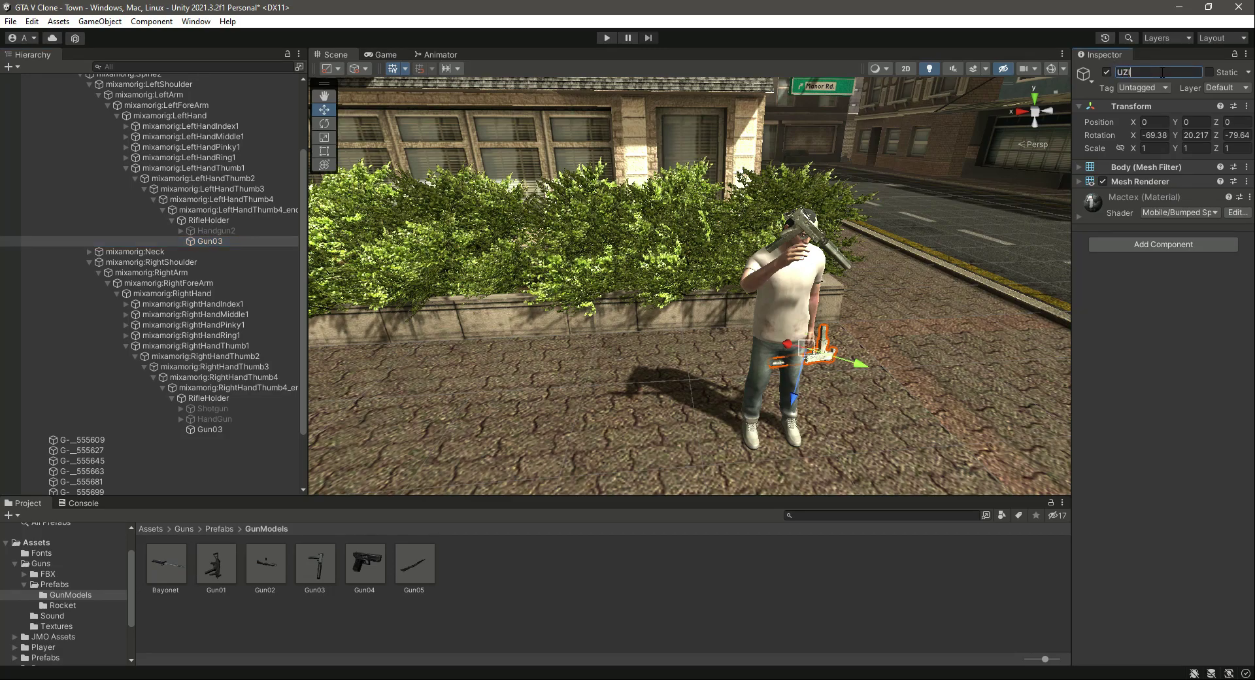
key("Return")
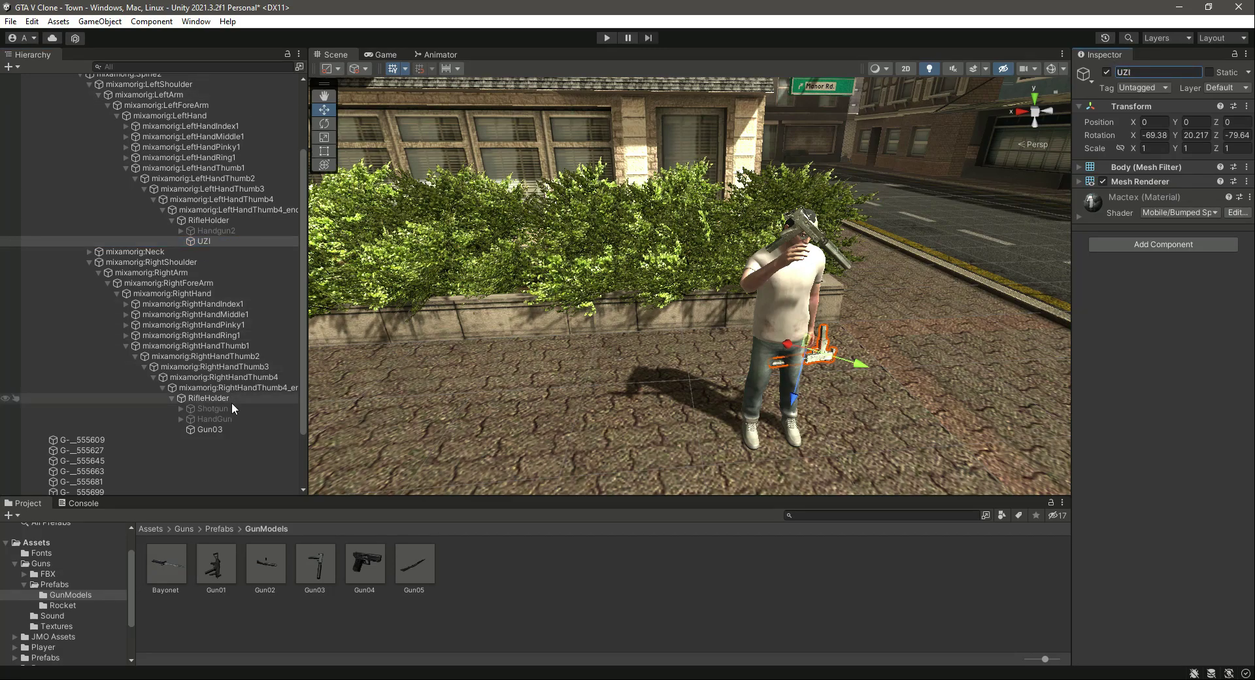
left_click(233, 426)
left_click(1157, 71)
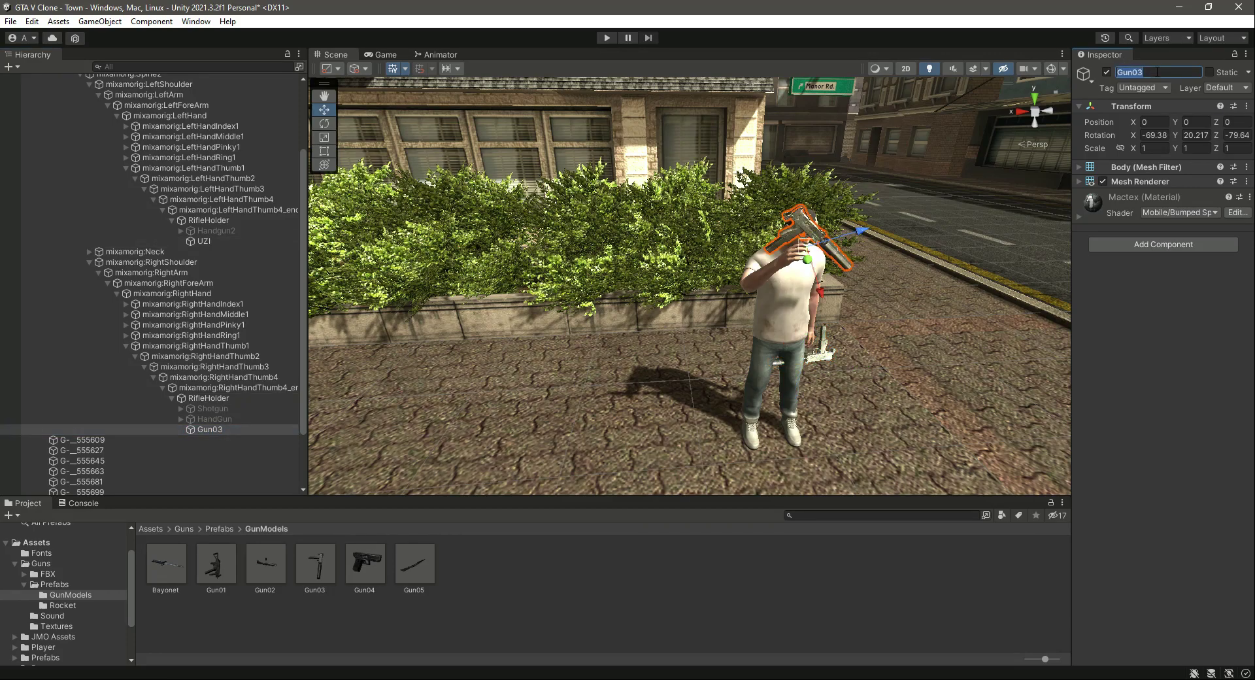
type("UZI")
key("Return")
Reset the transform of both UZI objects together
left_click(236, 243, "ctrl")
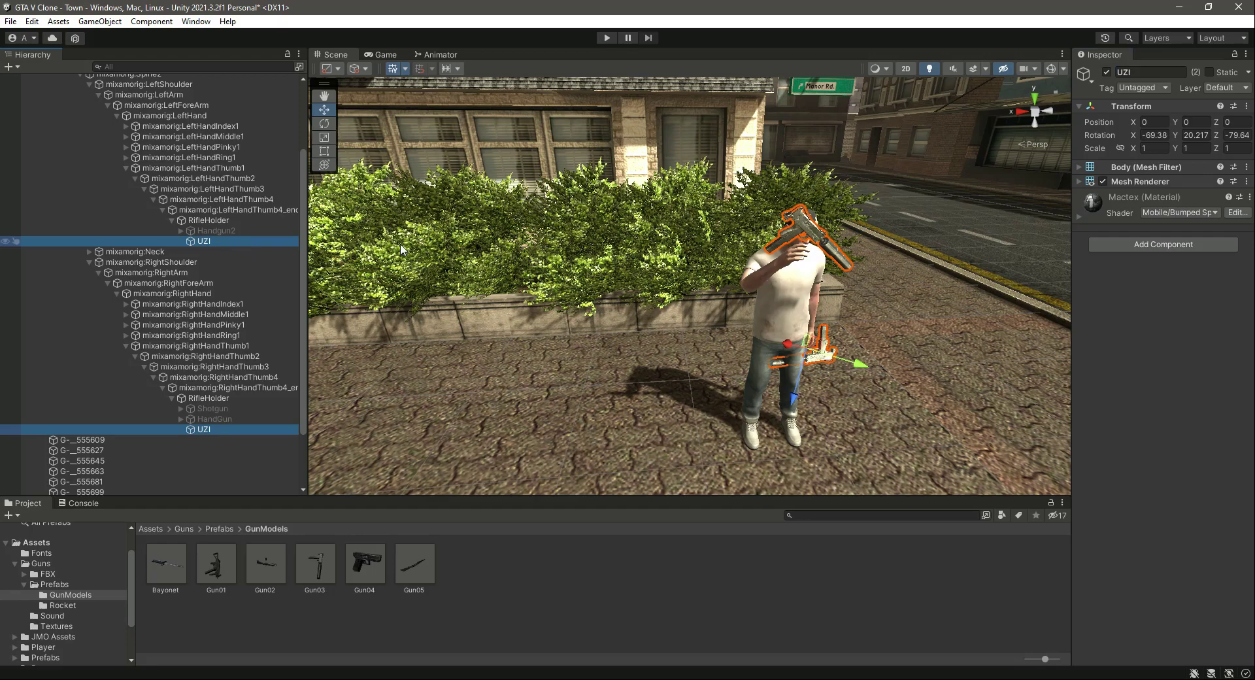
left_click(1247, 106)
left_click(1201, 125)
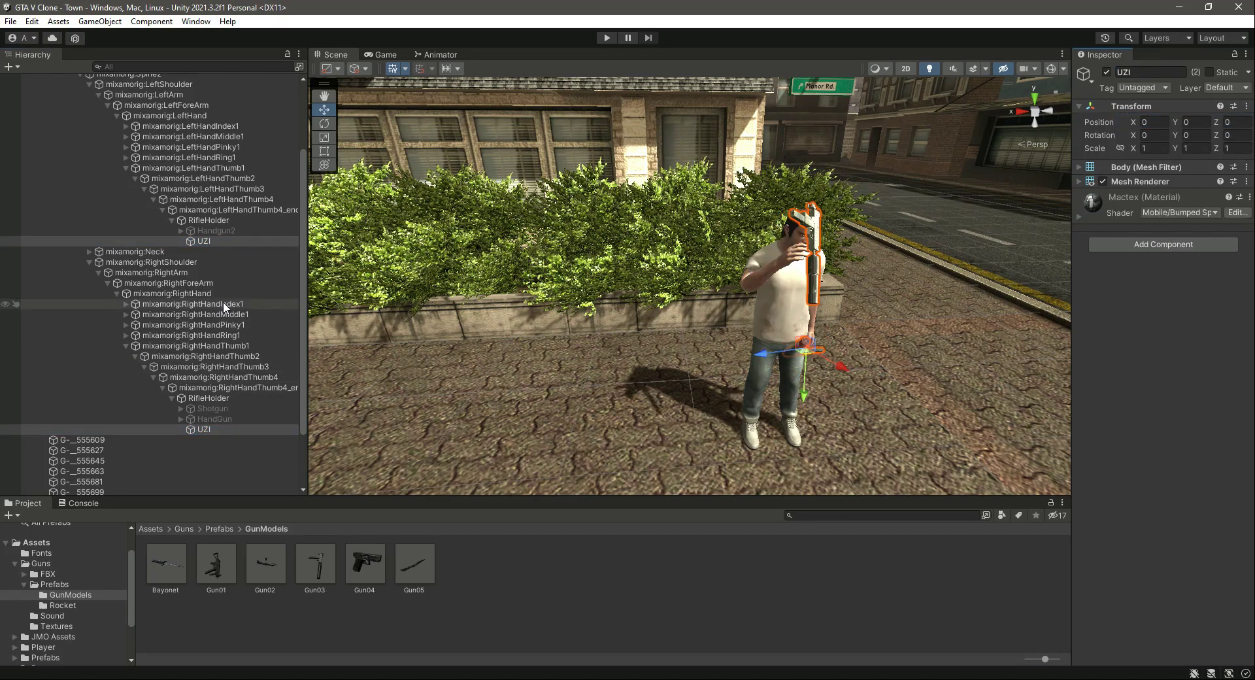
Assign UziAnimator from the Resources folder as the Player's Animator controller and save the scene
scroll(222, 300, "up", 5)
left_click(61, 100)
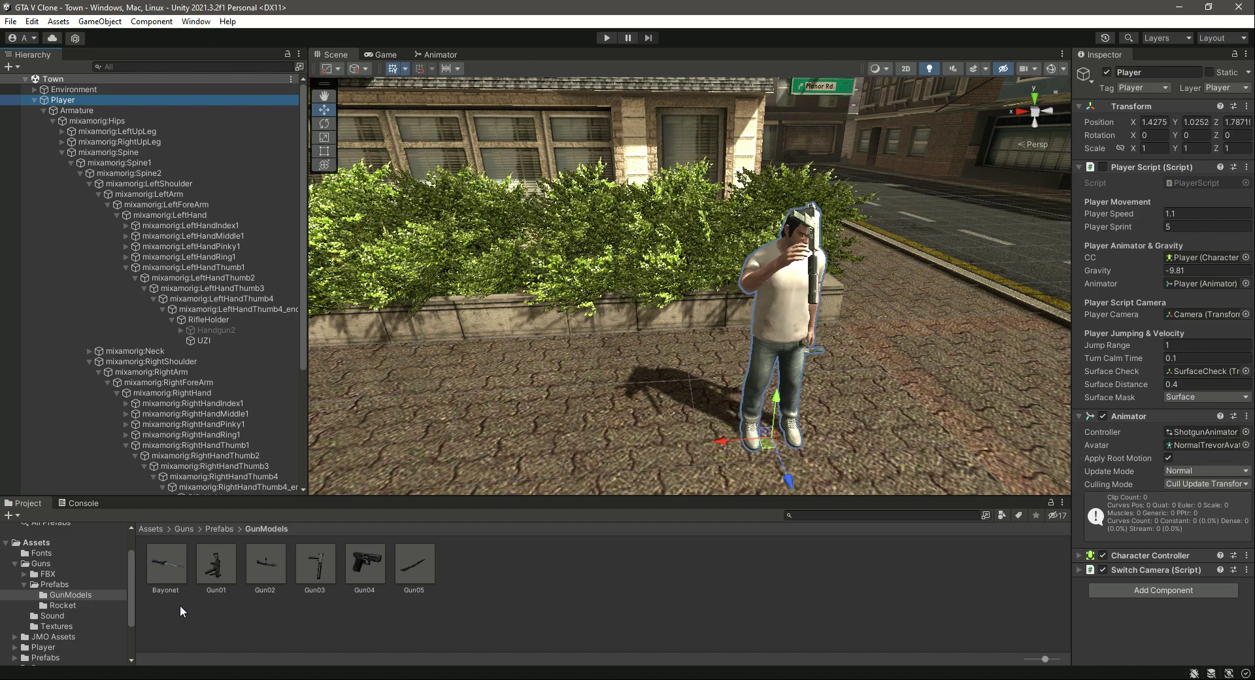
scroll(18, 641, "down", 3)
left_click(54, 608)
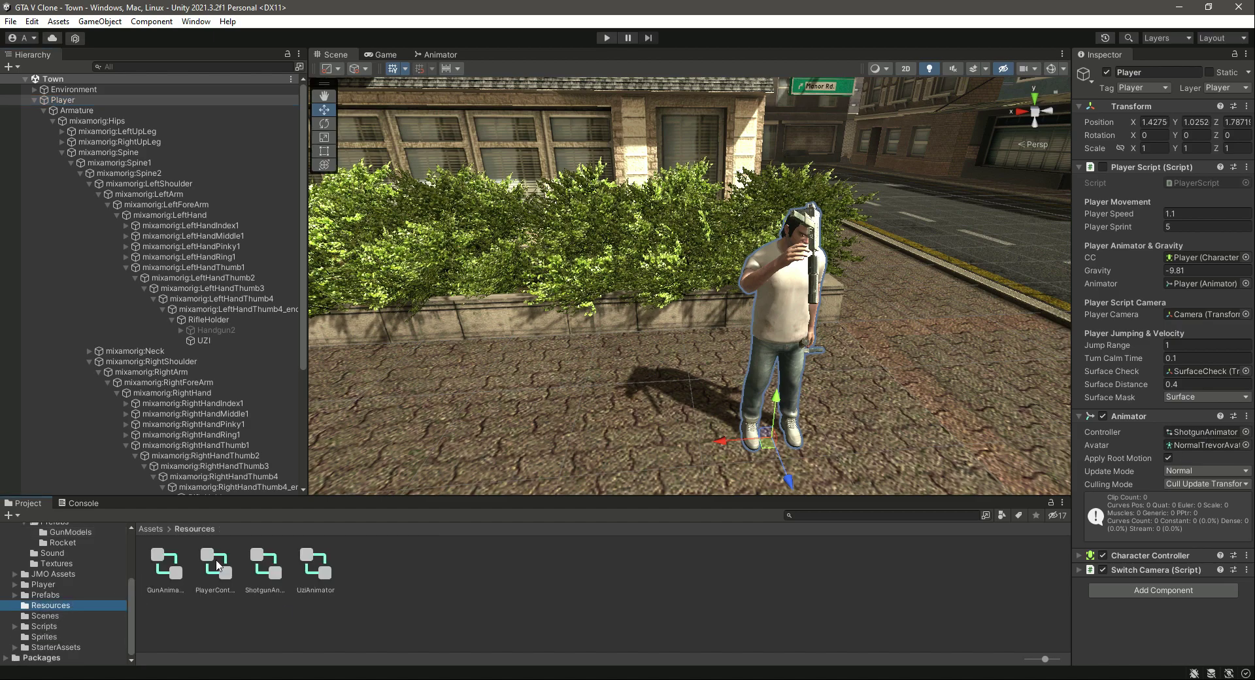
left_click_drag(311, 573, 1184, 430)
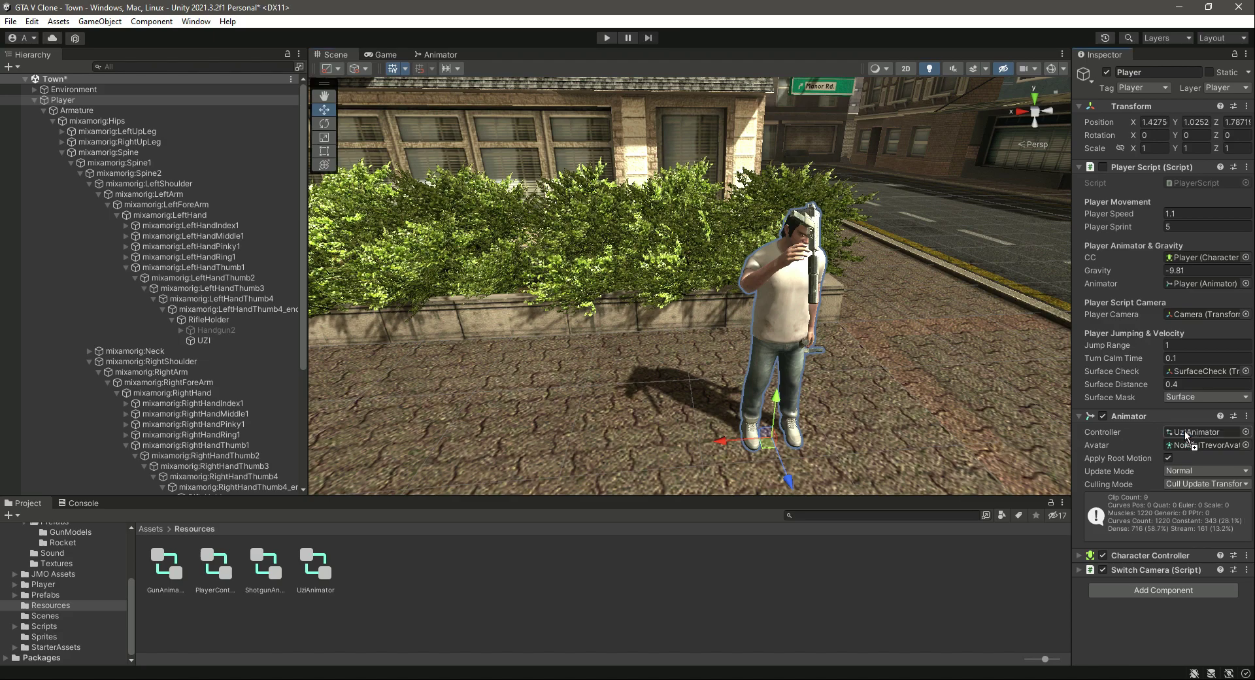
key("ctrl+s")
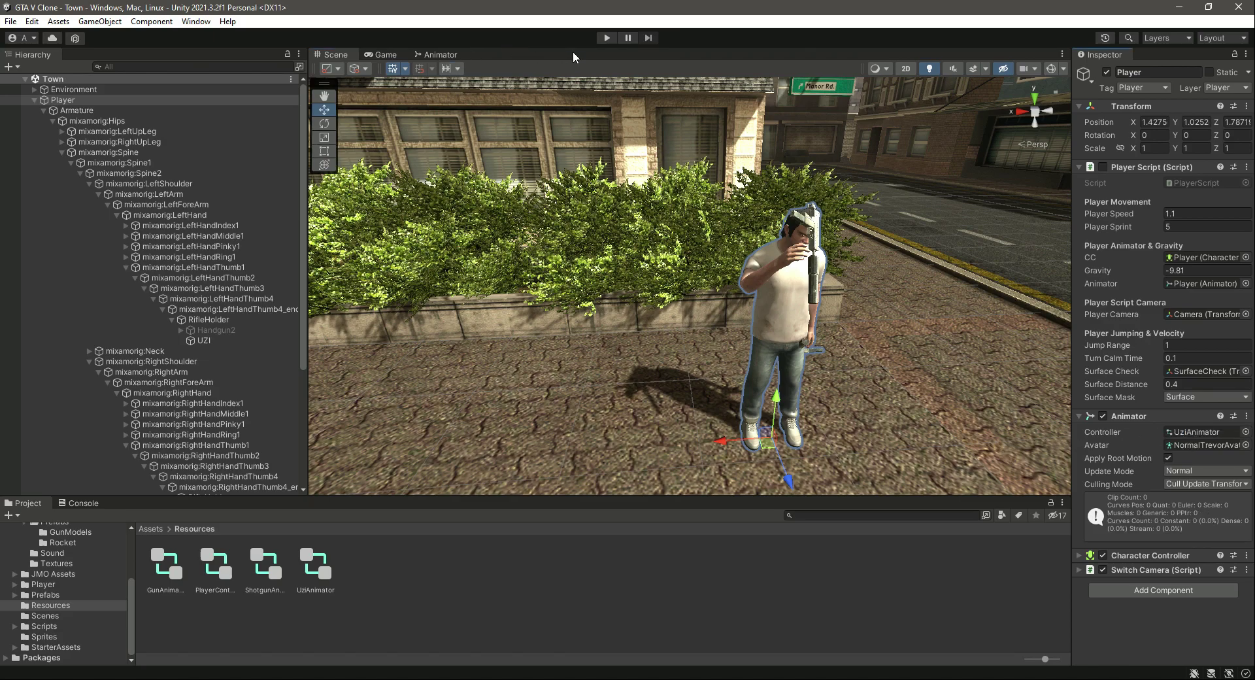
Run the game, aim, and turn the camera around the player to examine how the UZIs sit in the hands
key("ctrl+p")
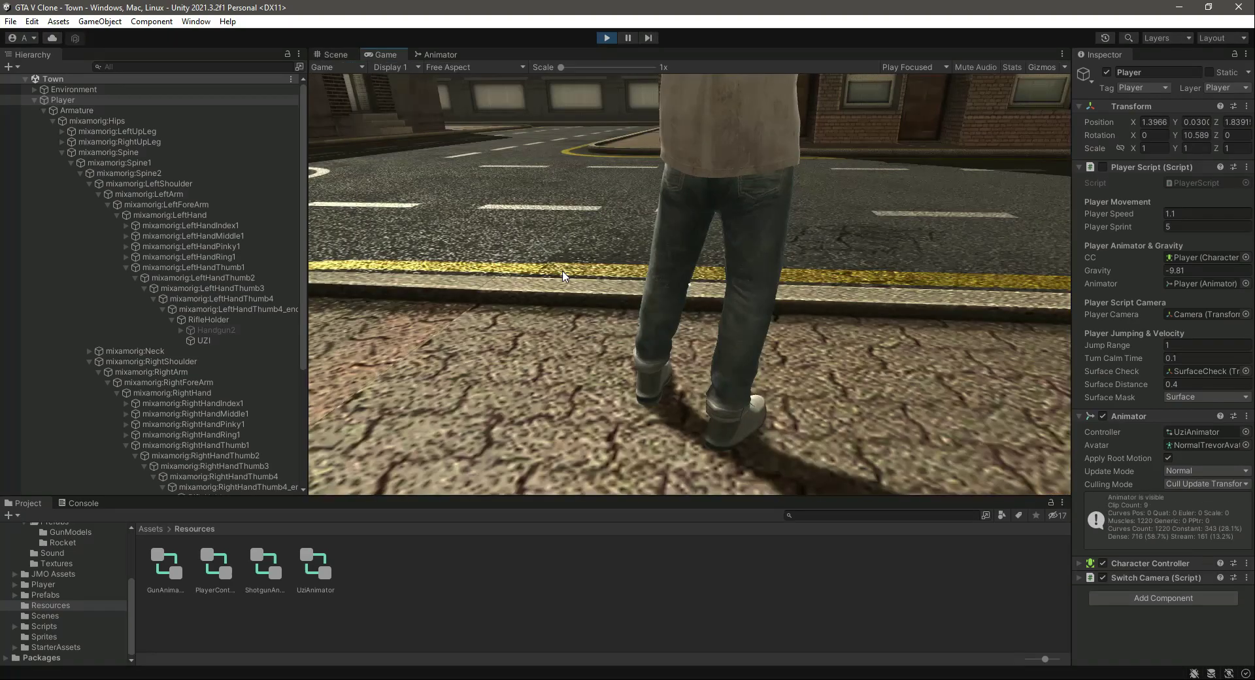
right_click(547, 229)
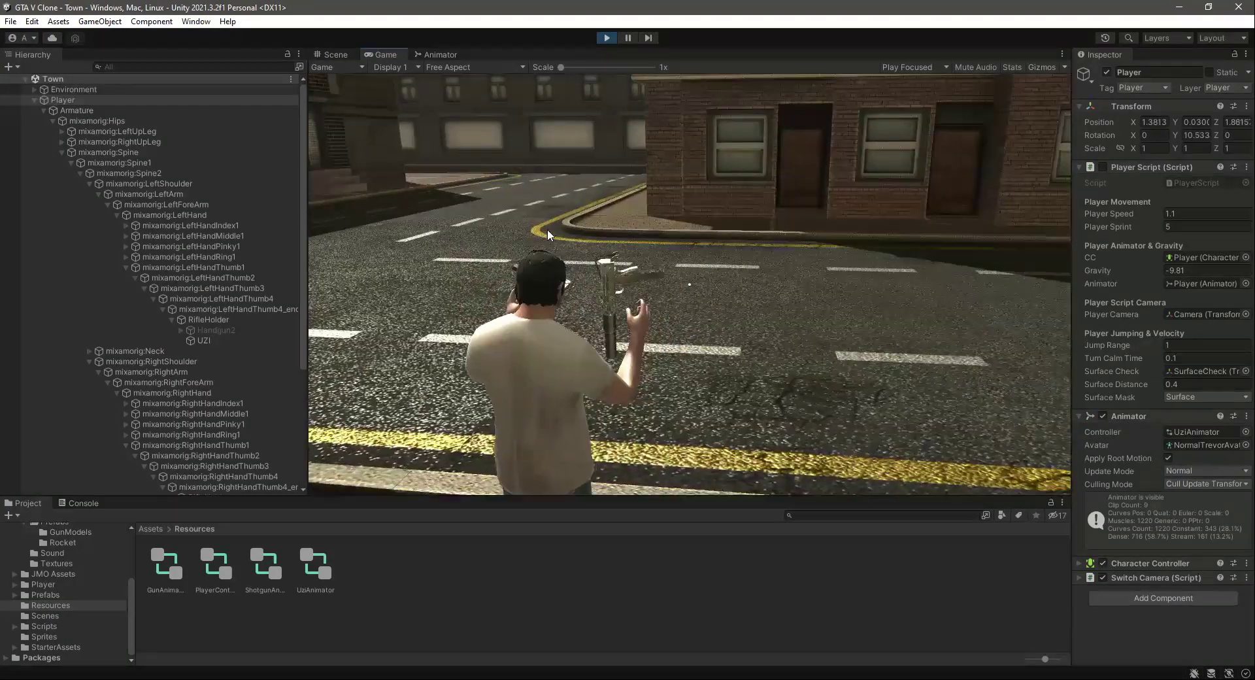
right_click_drag(596, 235, 429, 252)
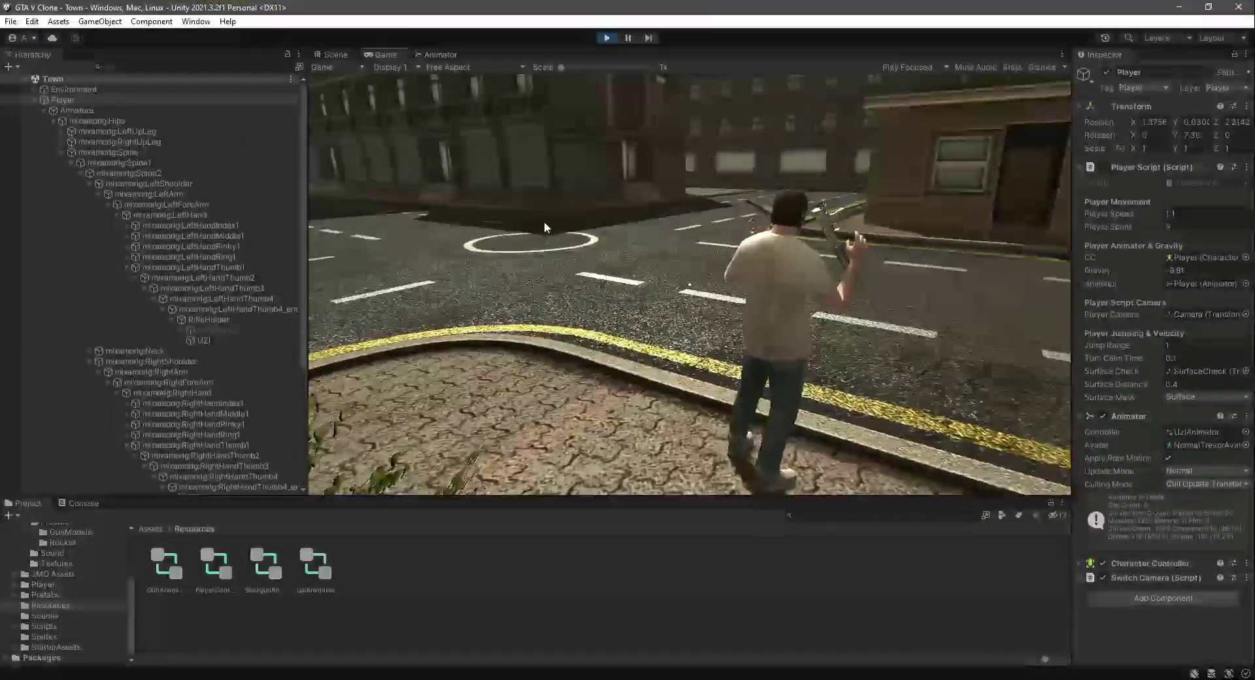
Check the aiming pose with the UZIs from behind the player and stop the game
right_click_drag(543, 220, 450, 225)
right_click_drag(621, 212, 589, 211)
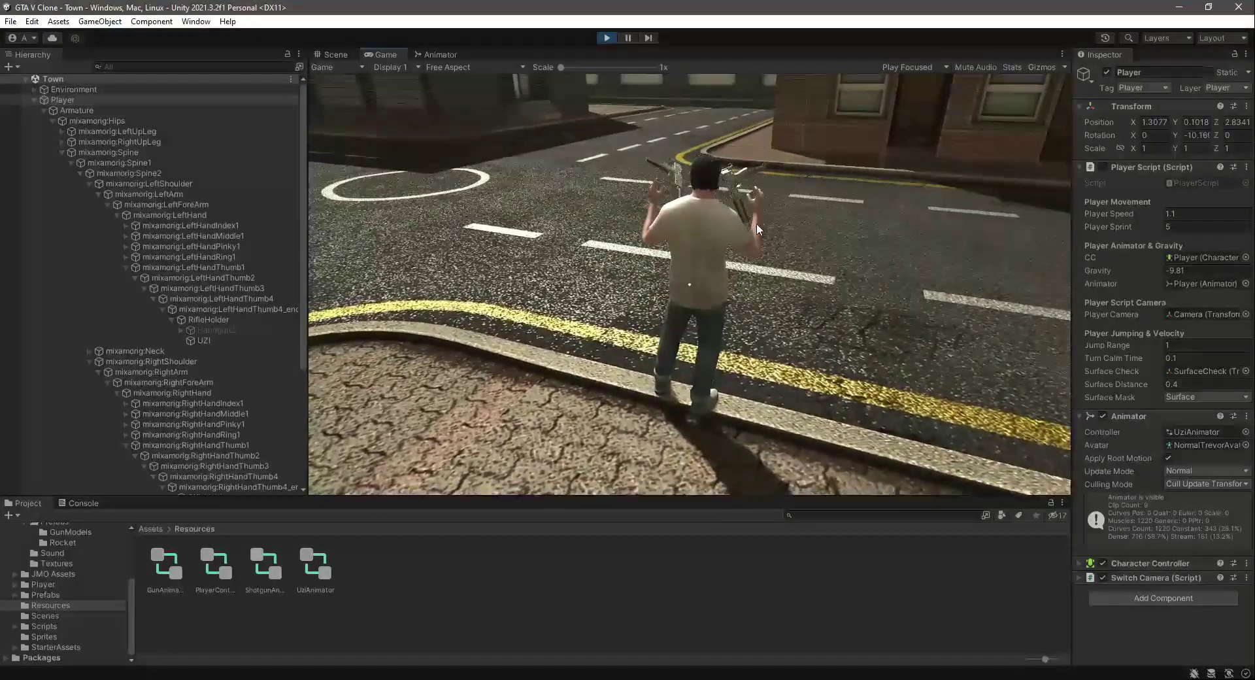
right_click_drag(668, 131, 611, 48)
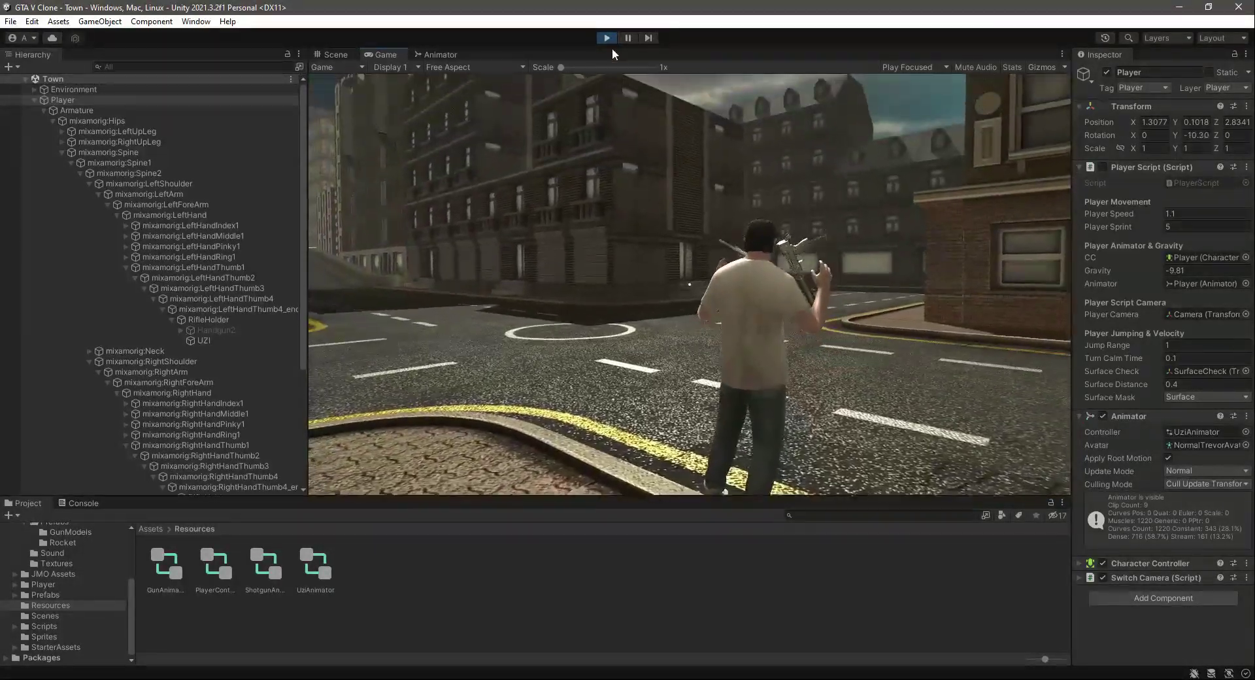
left_click(607, 38)
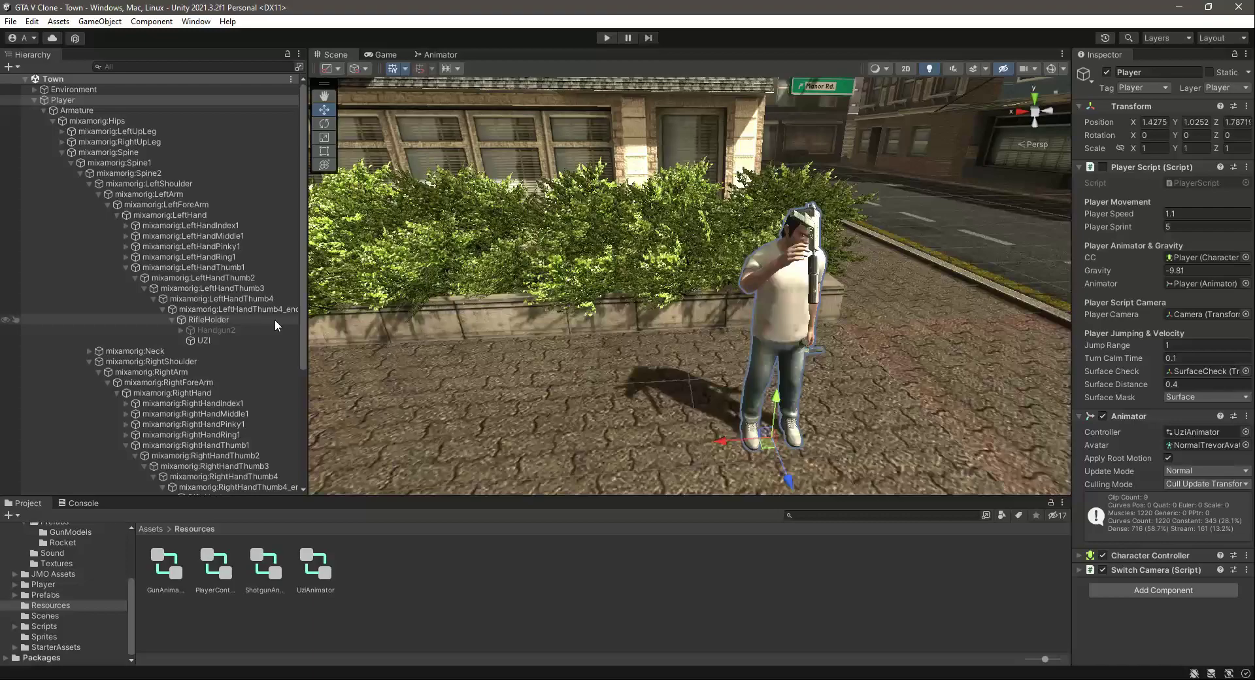
In UziAnimator, duplicate the IdleAimRifle state, place the copy near the WalkForwardRifle state, and set it as the layer default state
scroll(257, 327, "down", 3)
left_click(219, 410)
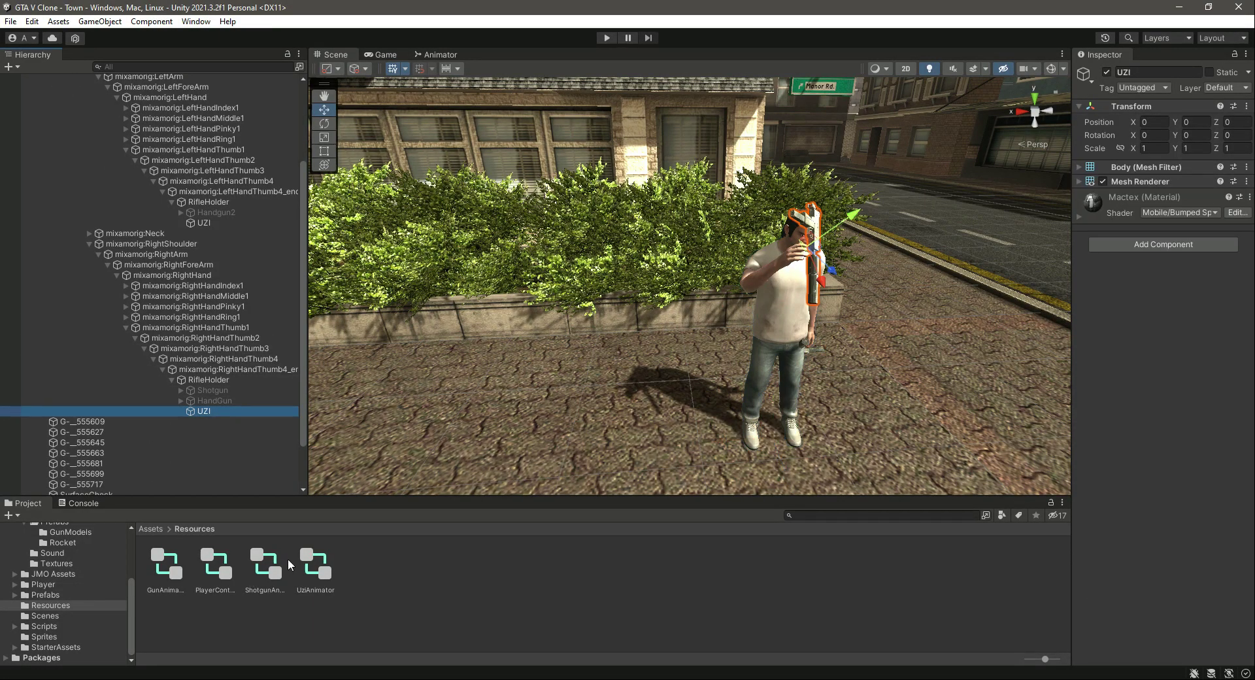
double_click(316, 579)
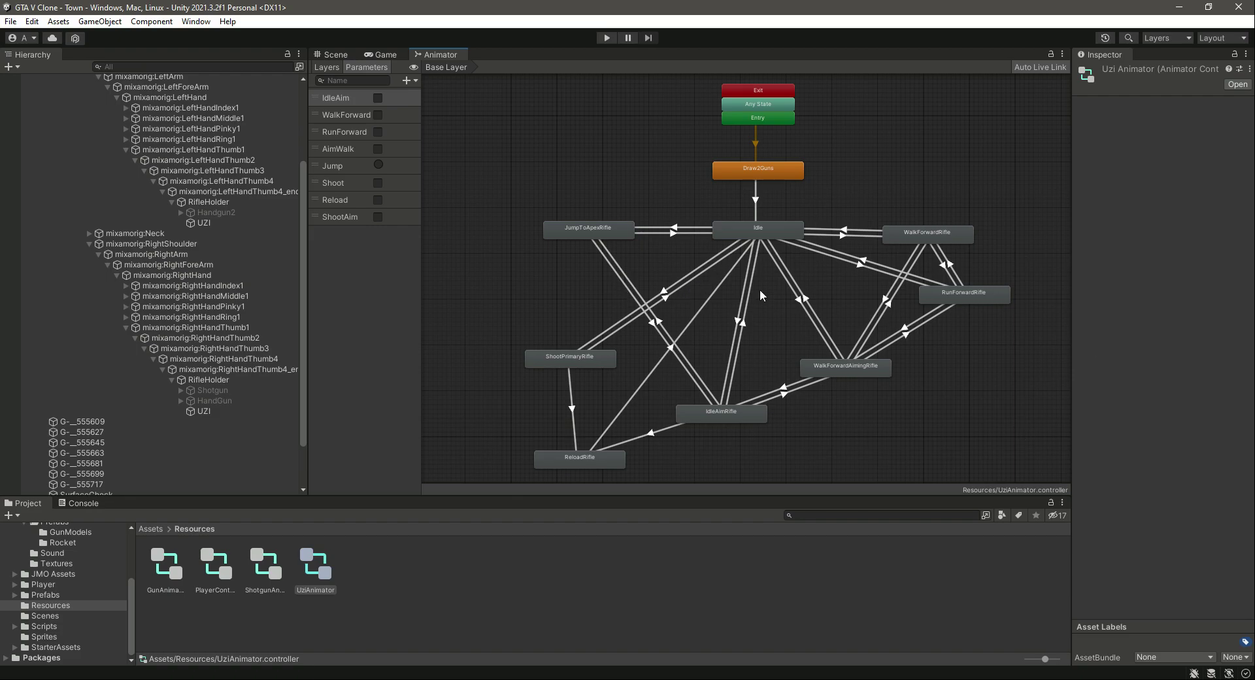
left_click(751, 420)
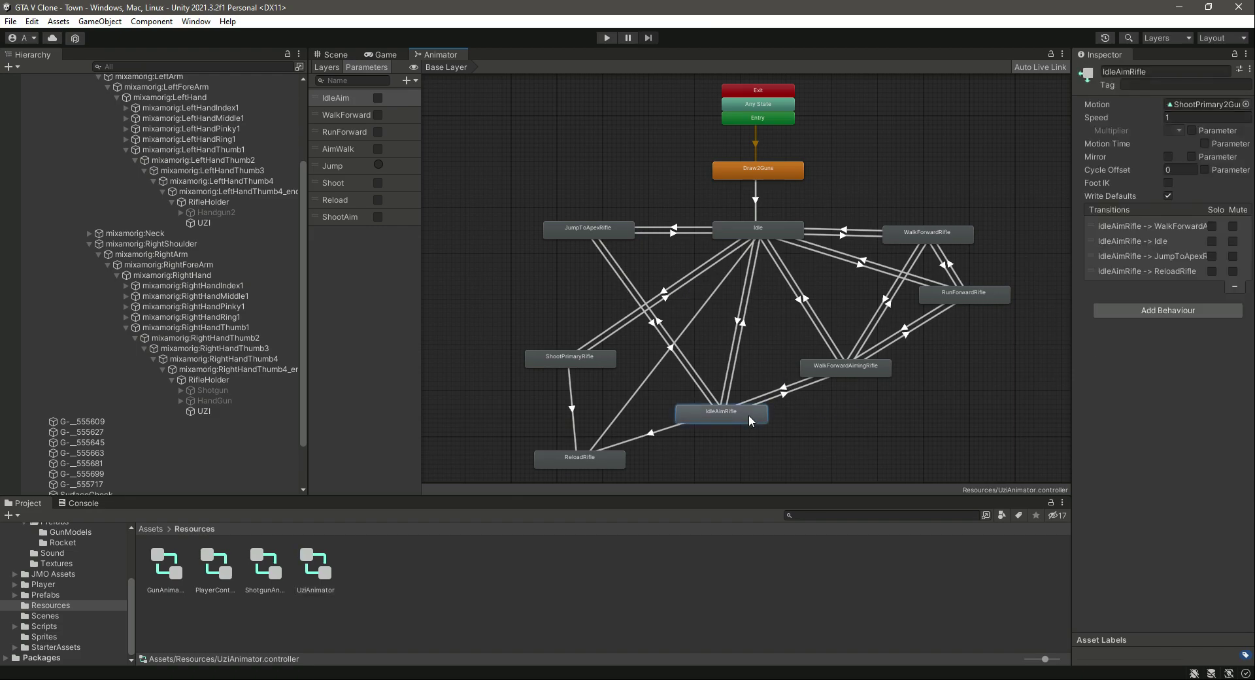
key("ctrl+d")
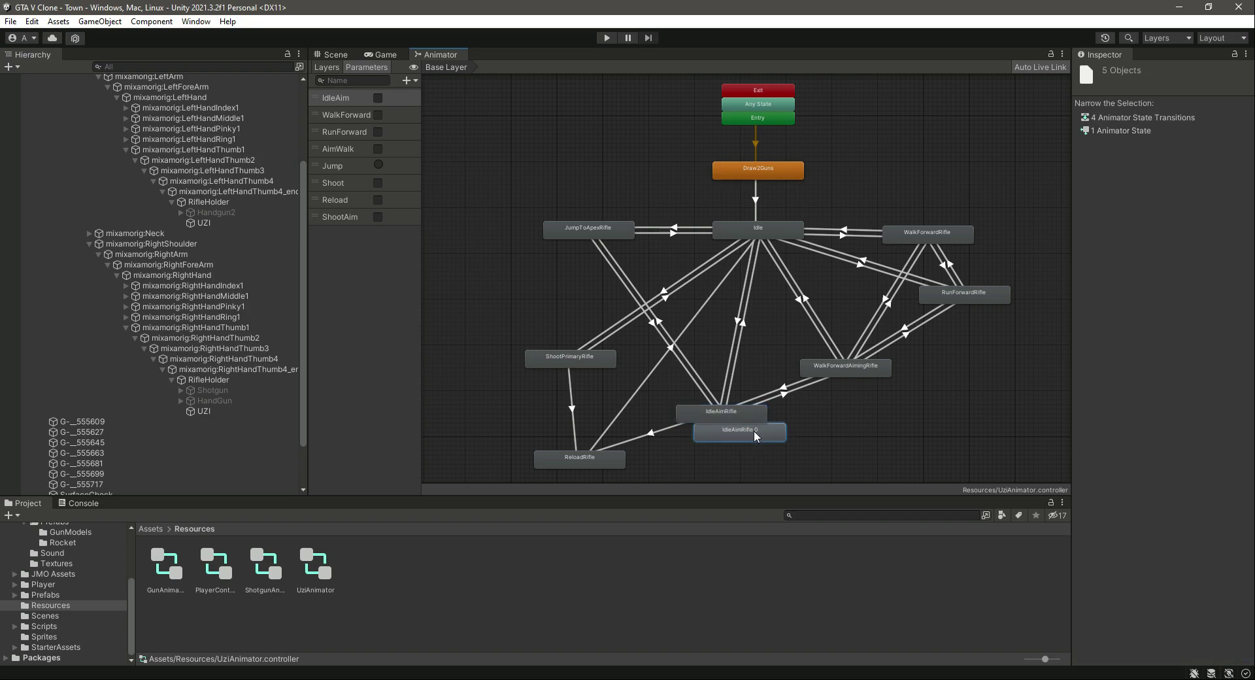
left_click_drag(755, 435, 928, 148)
right_click(929, 148)
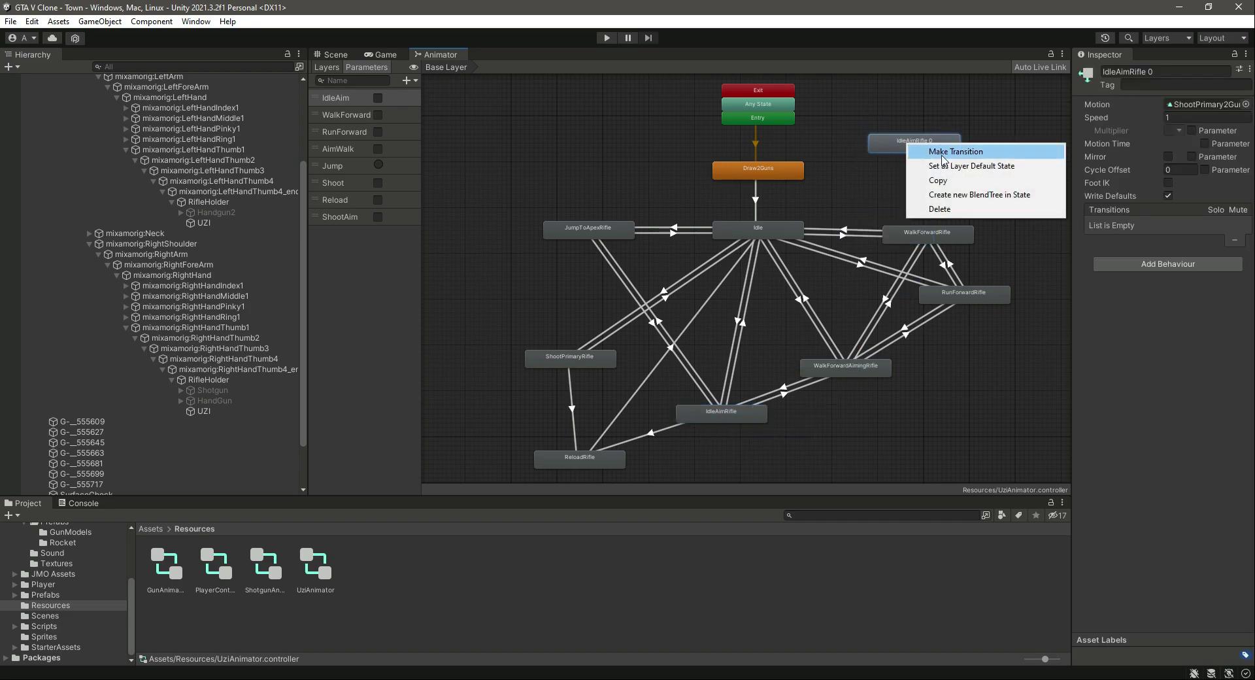
left_click(970, 168)
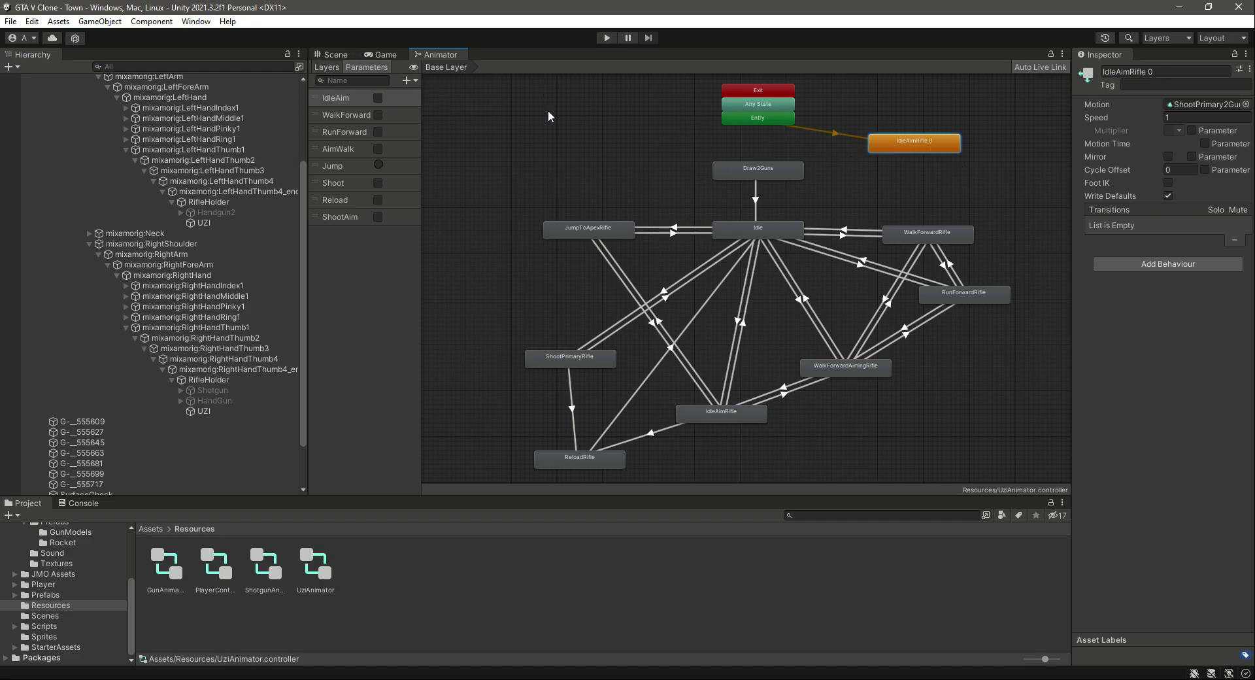
Run the game and bring the aiming player up close in the Scene view
left_click(346, 54)
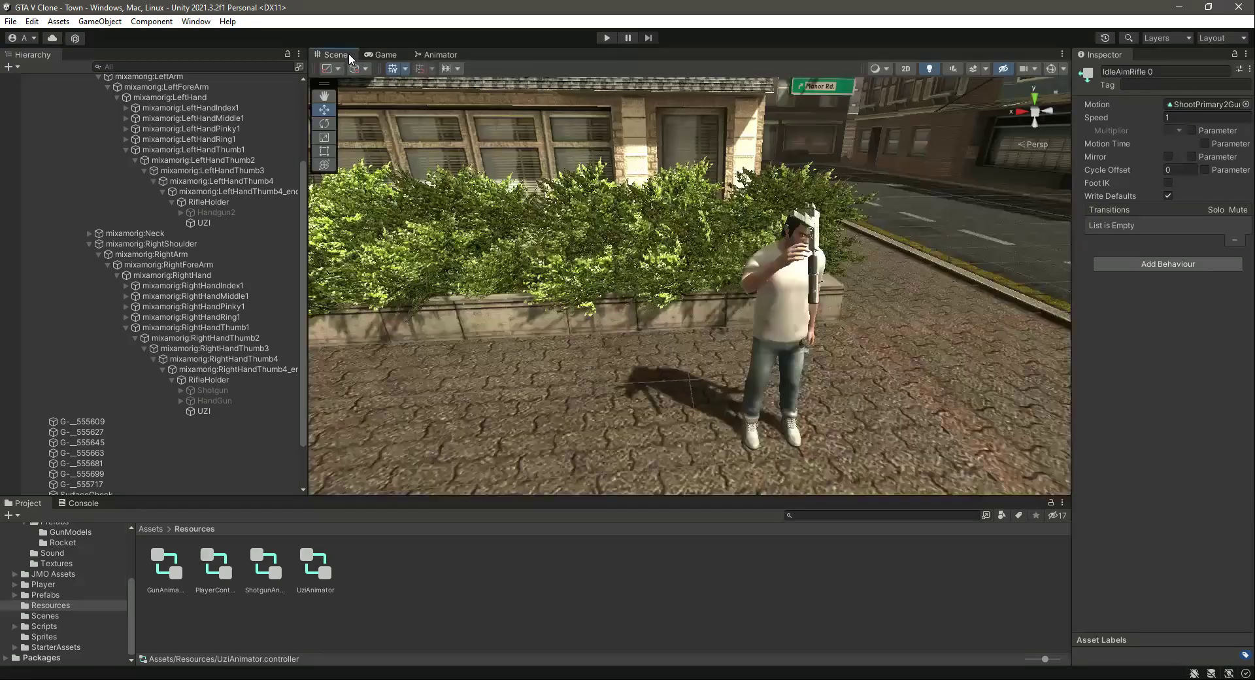
left_click(604, 37)
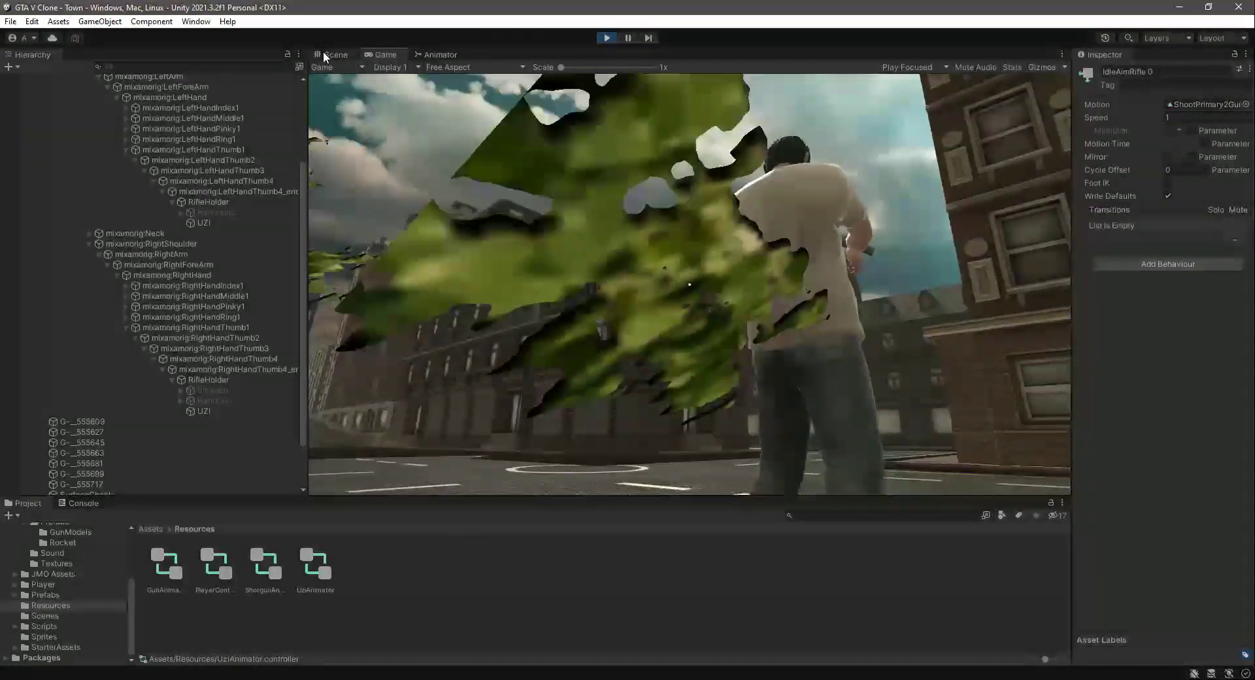
left_click(324, 54)
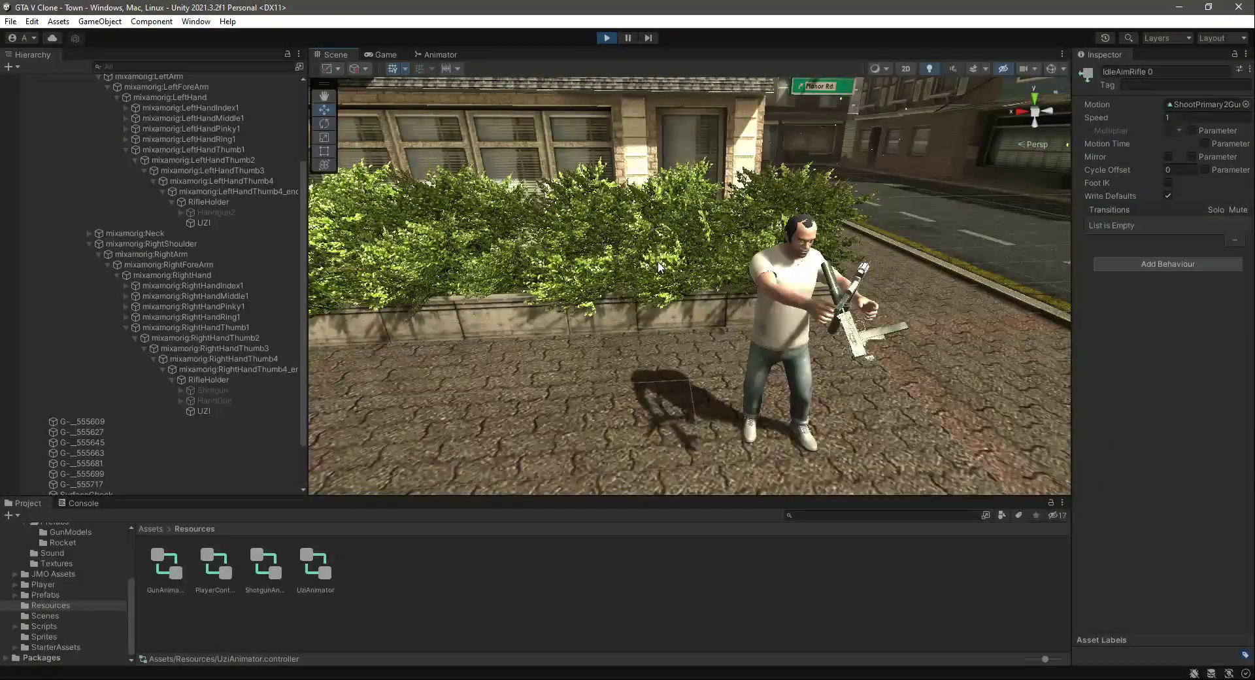
right_click_drag(658, 262, 721, 331)
scroll(721, 331, "up", 5)
scroll(720, 329, "down", 5)
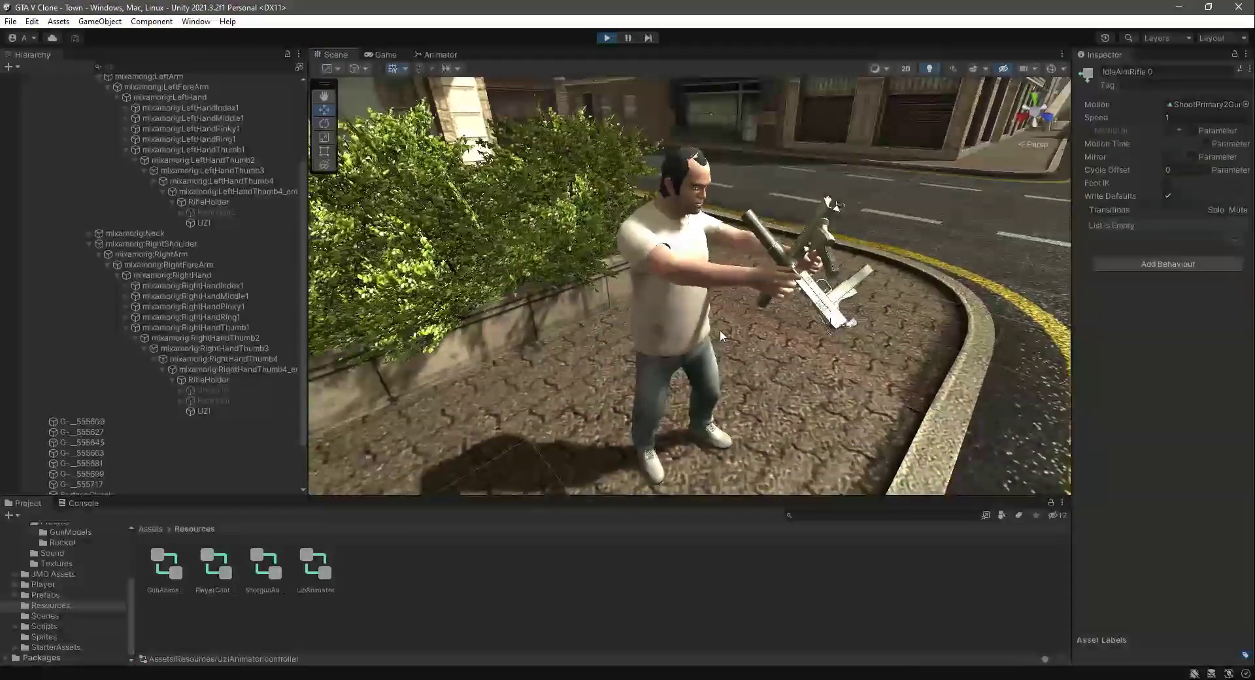
Rotate the right-hand UZI to about -26, -110, 169 and shift it slightly toward the hand
left_click(221, 412)
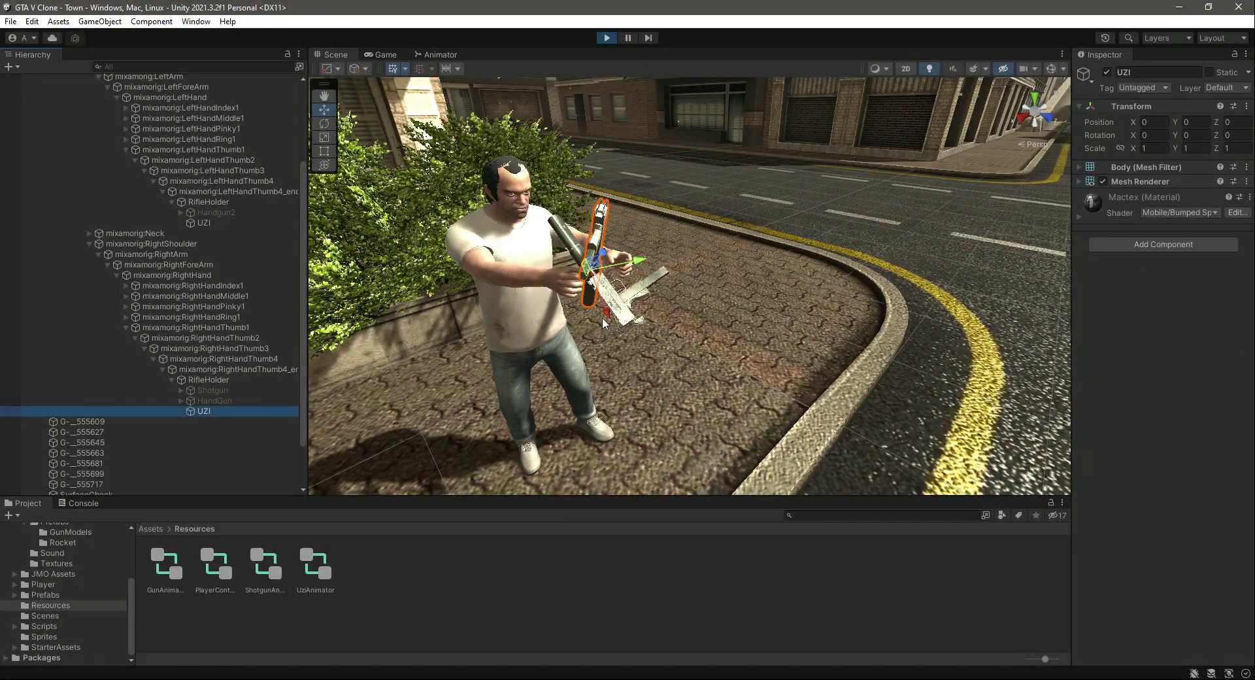
left_click(325, 123)
left_click_drag(627, 268, 716, 268)
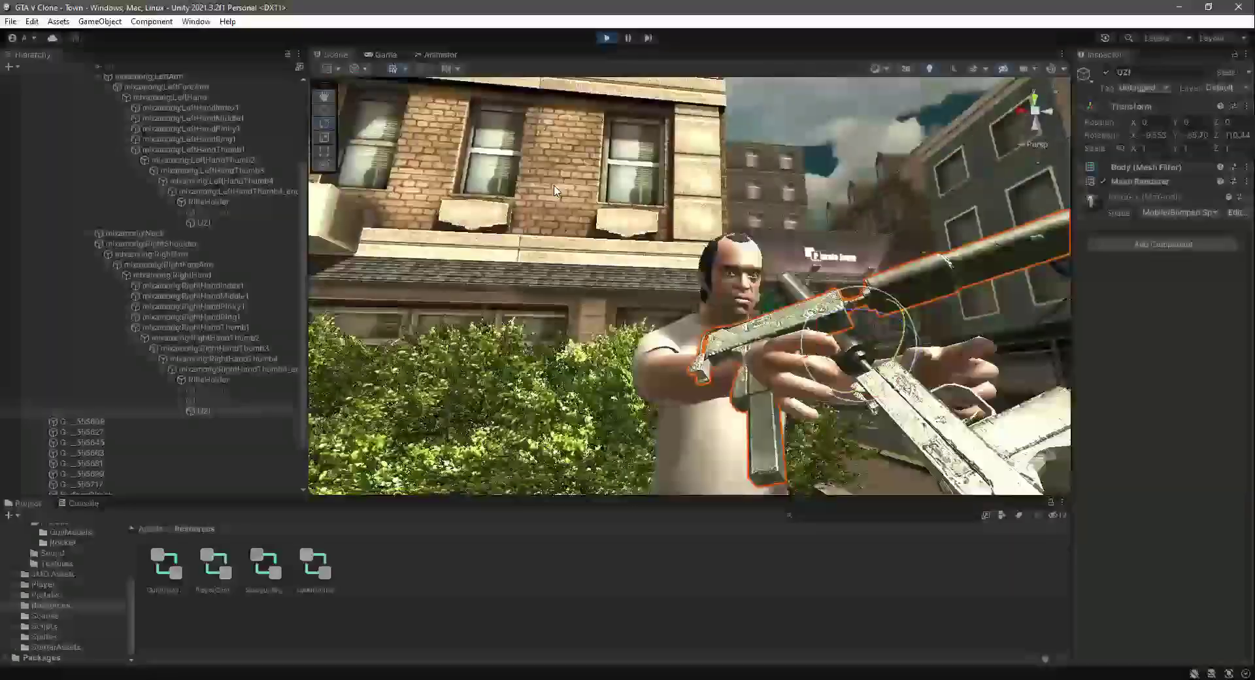
right_click_drag(555, 190, 760, 319)
left_click_drag(768, 287, 719, 300)
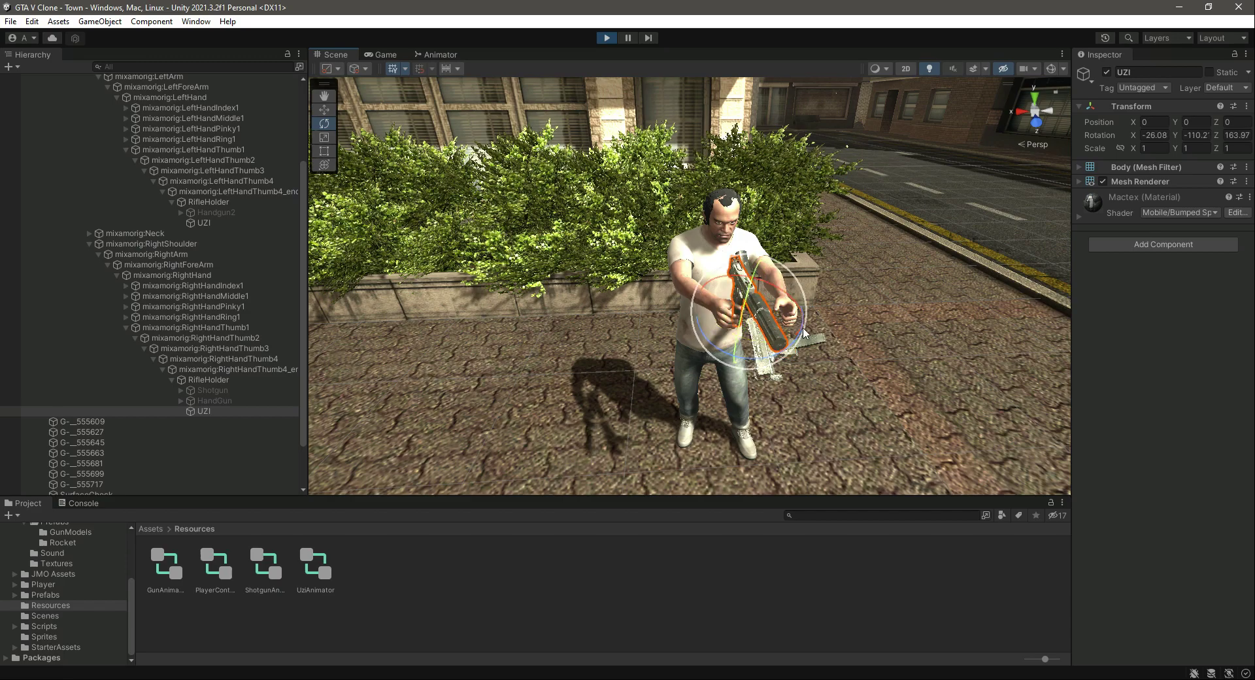
key("w")
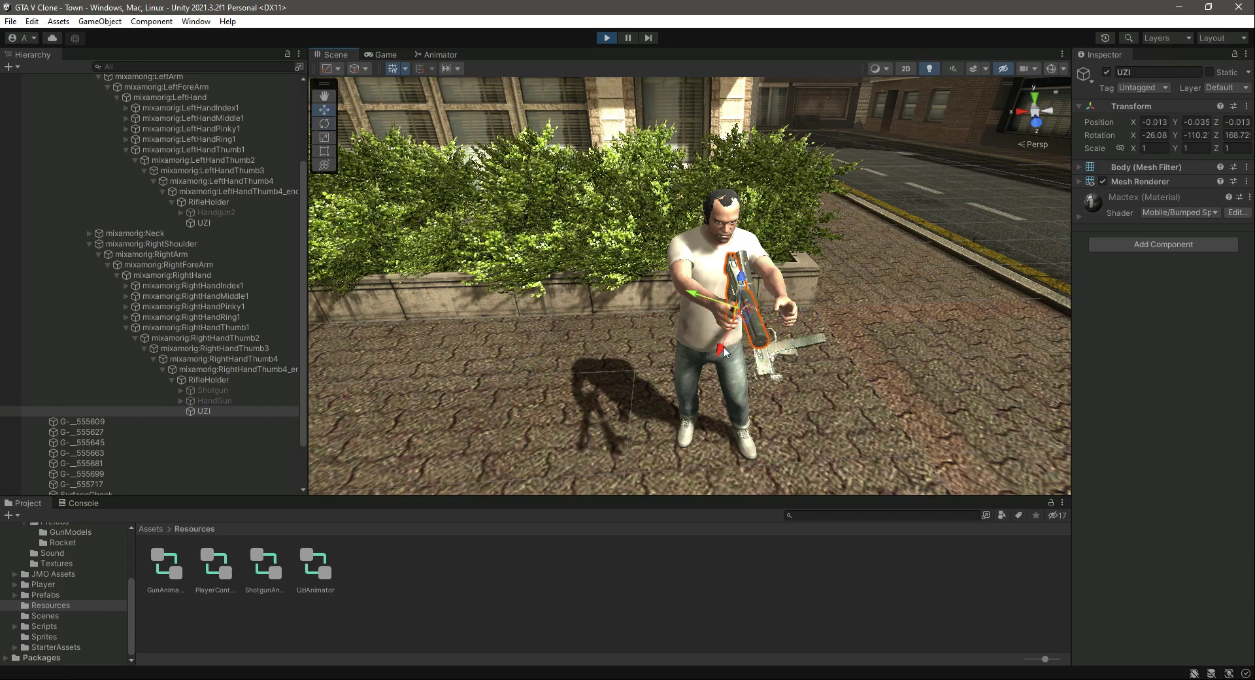
Deactivate the left-hand UZI in the running game and bring the right hand into close view
left_click(216, 223)
key("f")
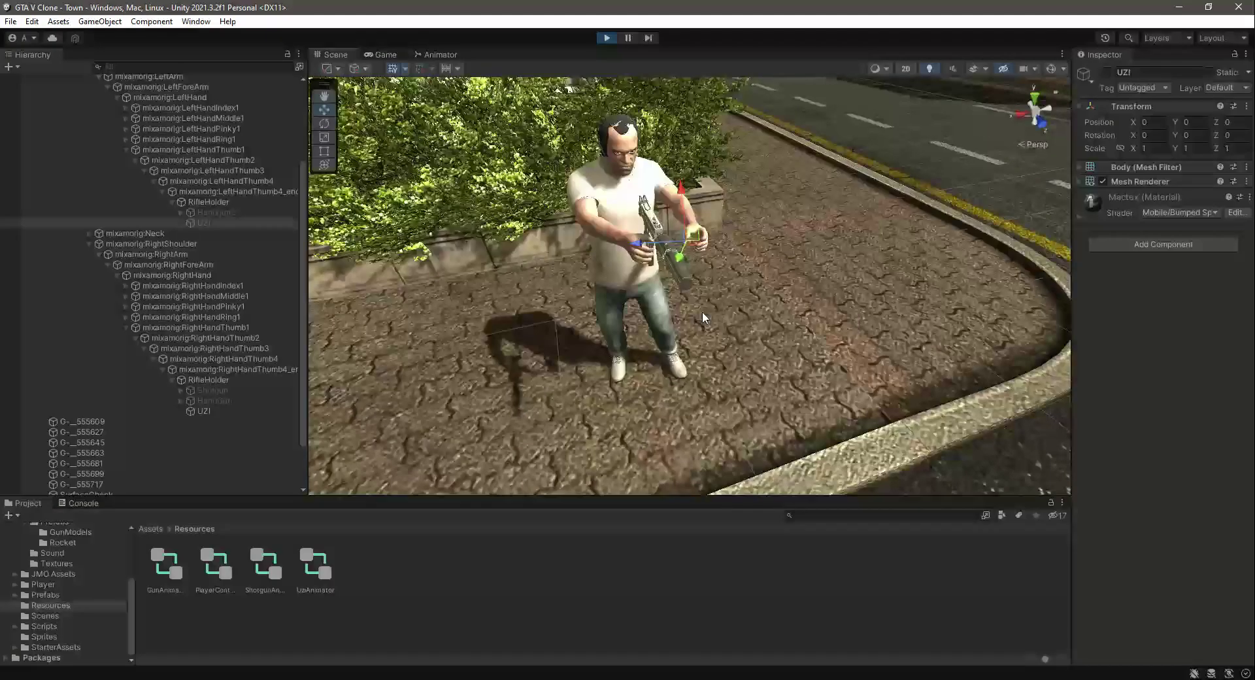
right_click_drag(702, 311, 811, 282)
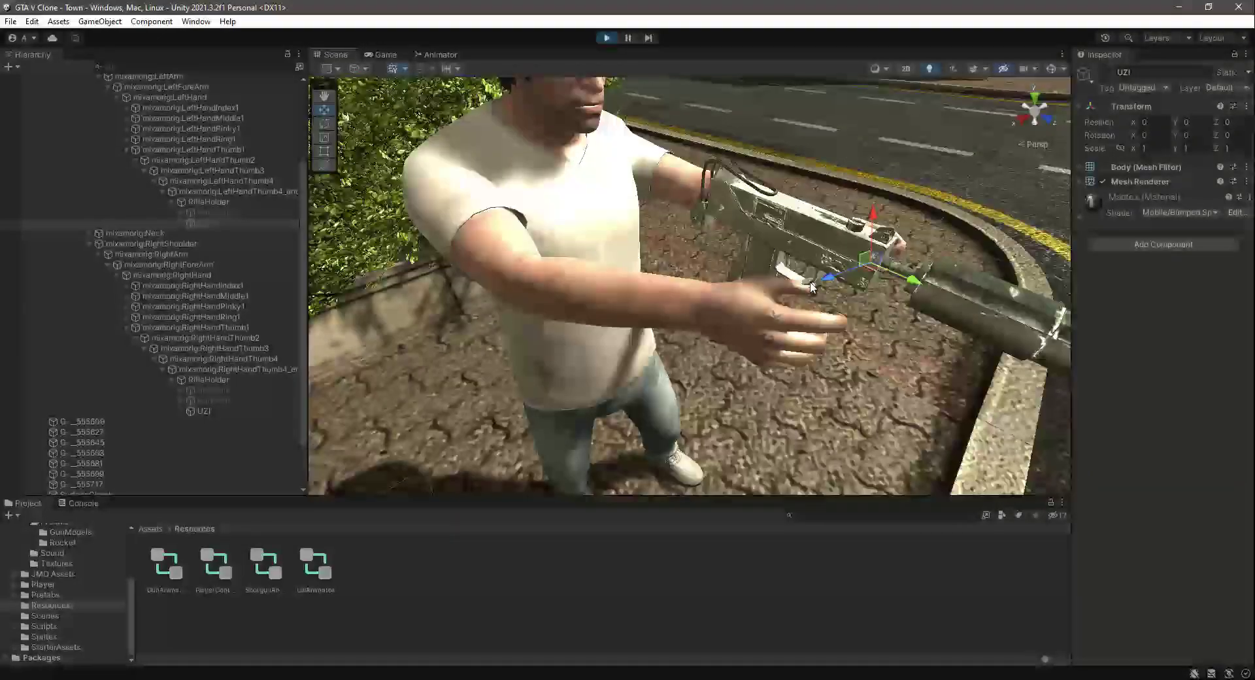
Move the right-hand UZI's grip into the palm, at a position of about 0.056, 0.046, -0.116
left_click(204, 411)
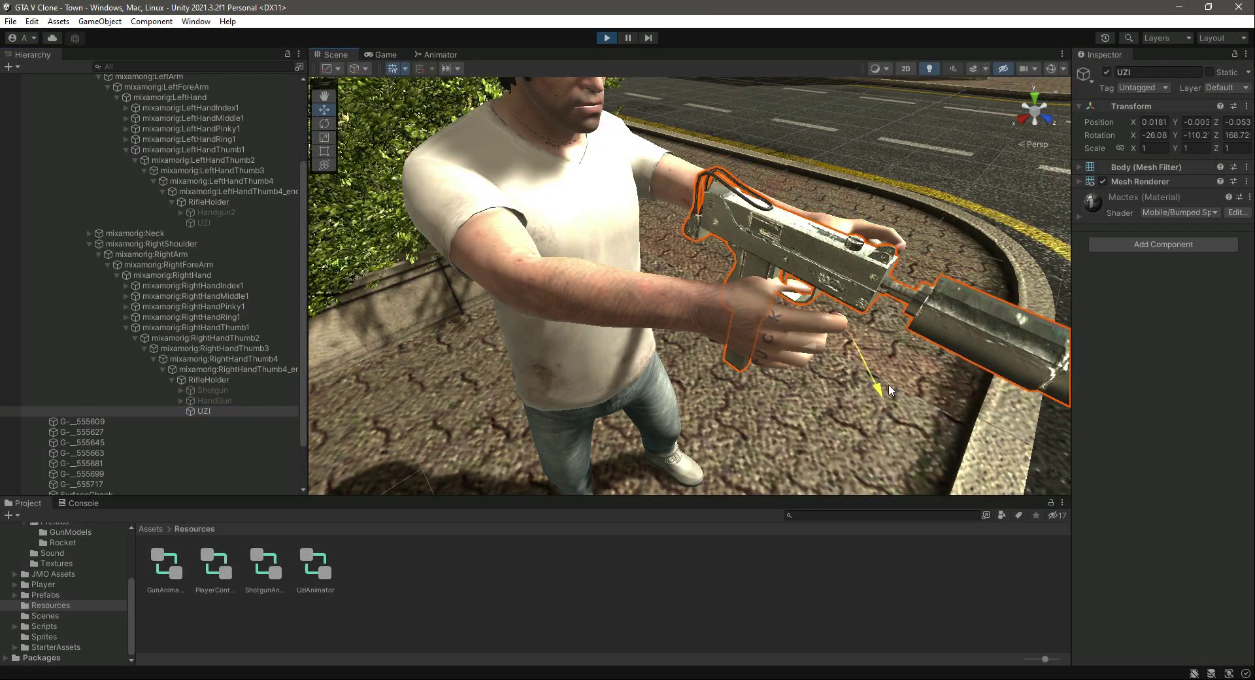
left_click_drag(889, 390, 865, 400)
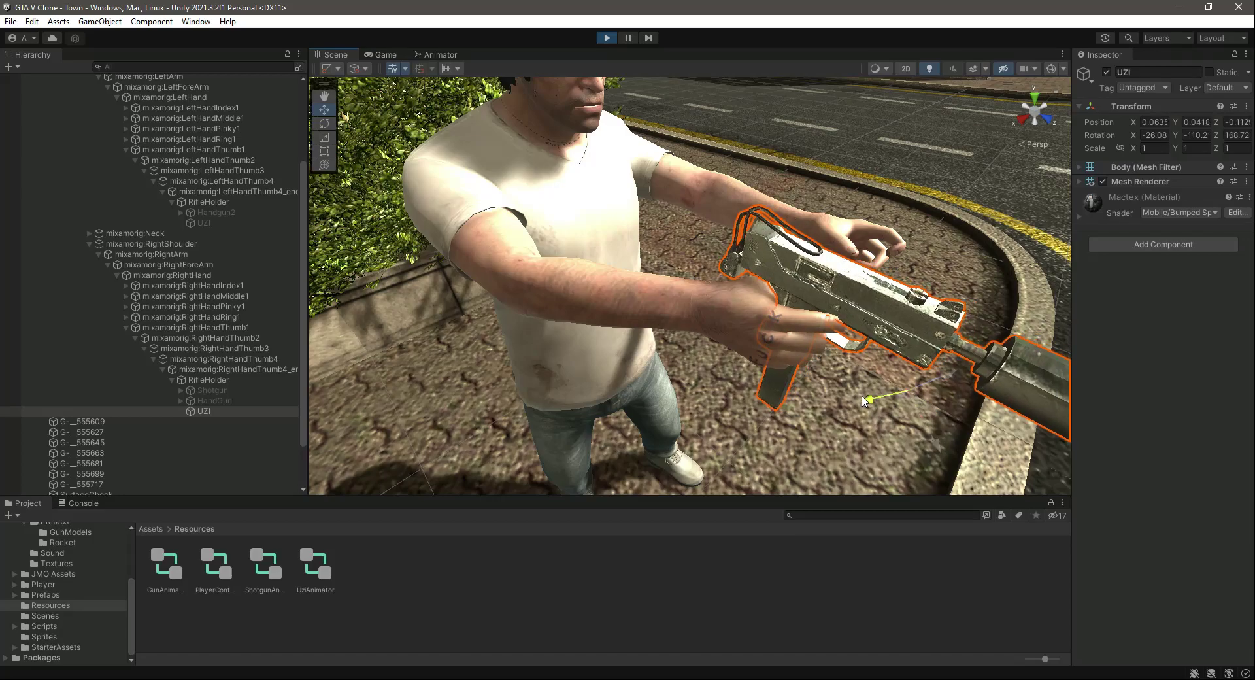
left_click_drag(951, 379, 941, 356)
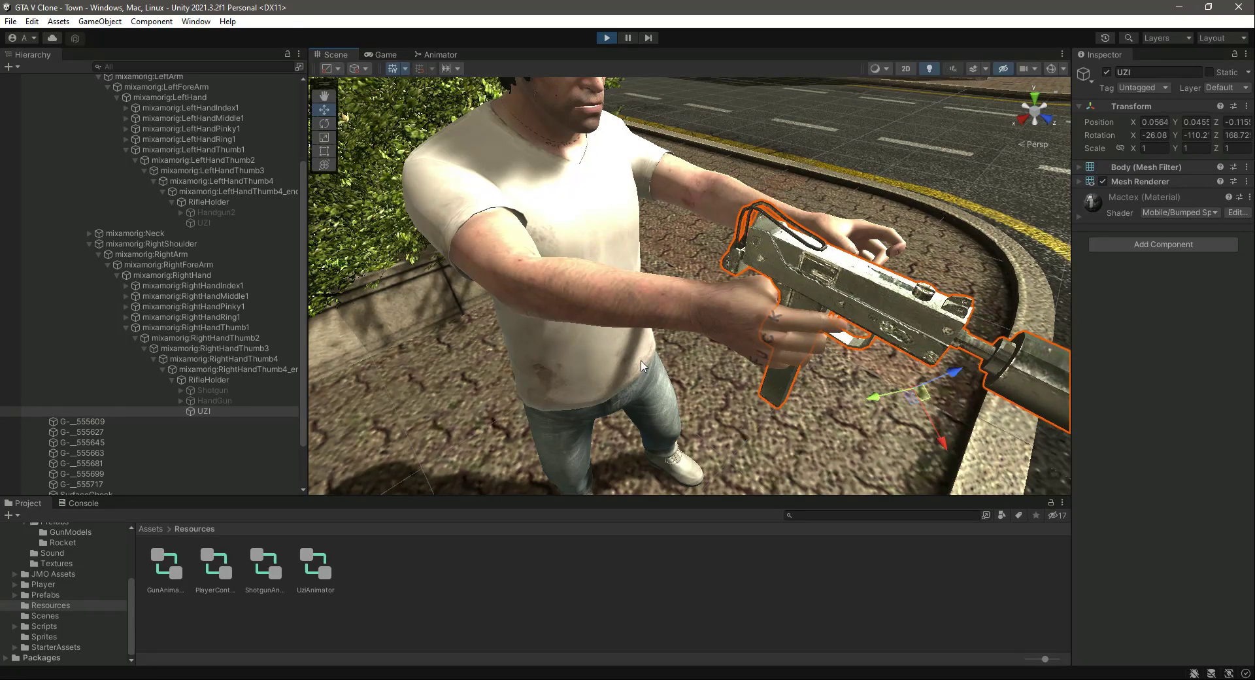
Fine-tune the right-hand UZI's rotation to about -19.35, -107.6, 167.84 so it points straight ahead
scroll(641, 361, "down", 5)
left_click_drag(641, 361, 497, 321, "alt")
key("e")
left_click_drag(766, 346, 696, 366)
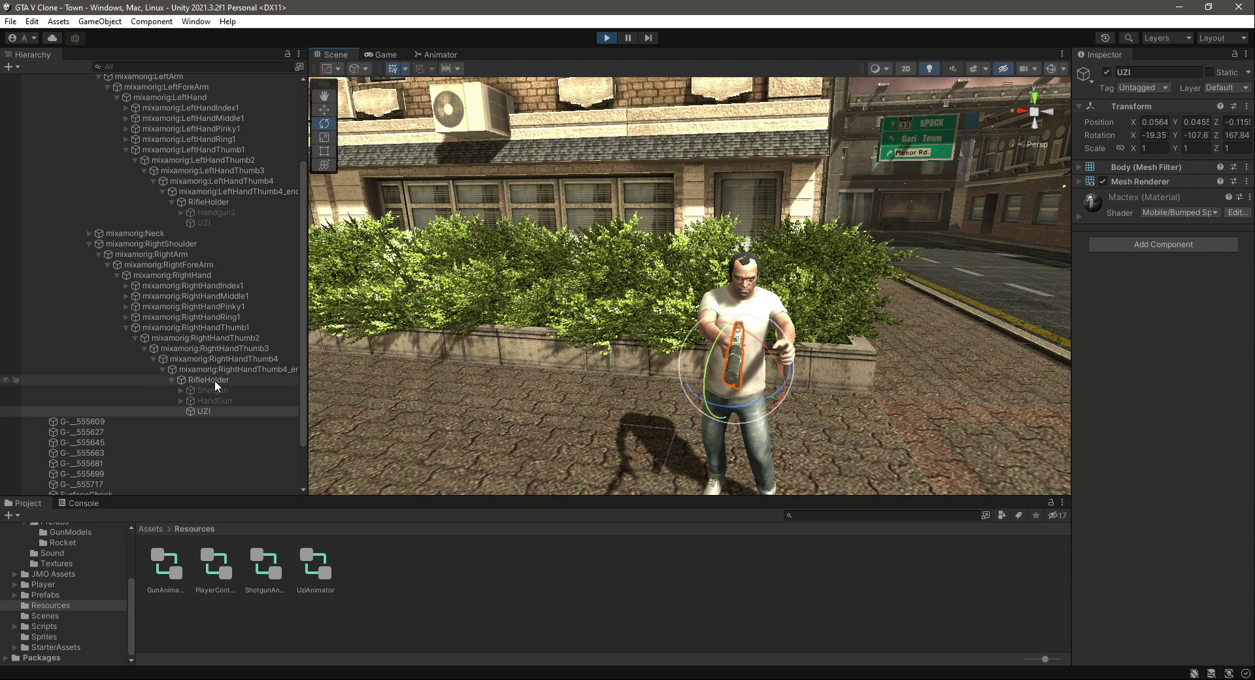
Enlarge the Scene view and nudge the right-hand UZI to a position of about 0.045, 0.048, -0.11
right_click_drag(656, 210, 522, 317)
key("w")
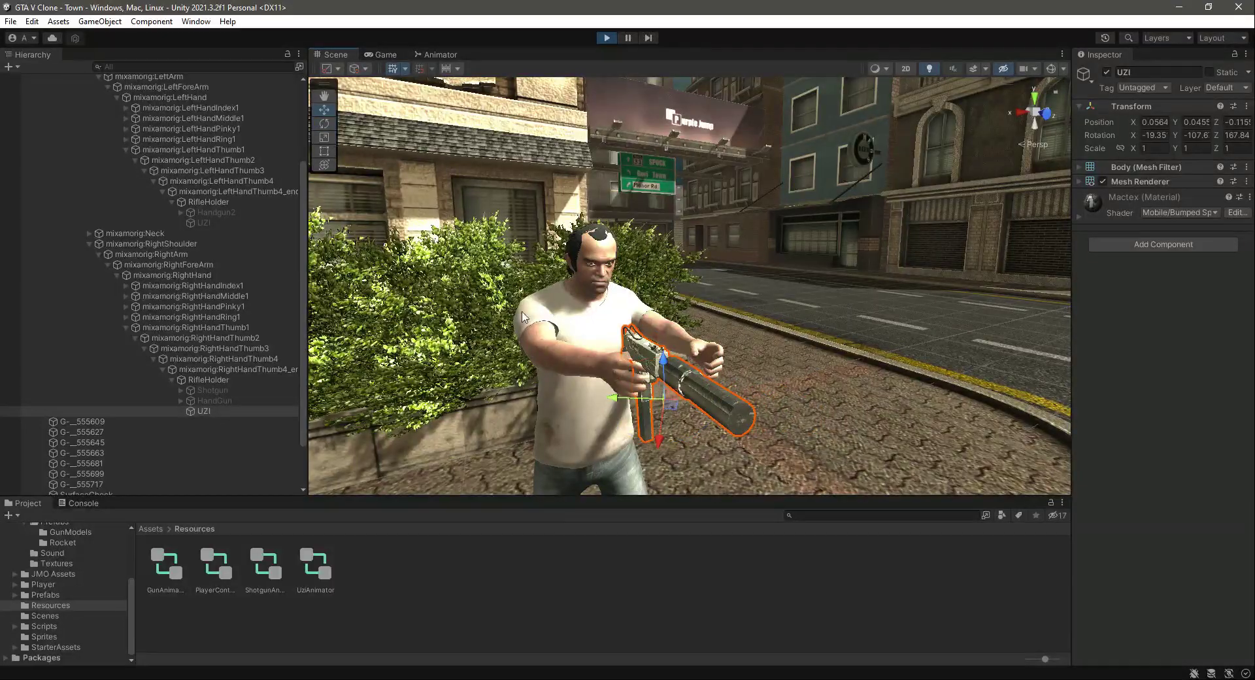
left_click_drag(308, 430, 283, 429)
left_click_drag(1017, 495, 1018, 503)
left_click_drag(1072, 418, 1109, 412)
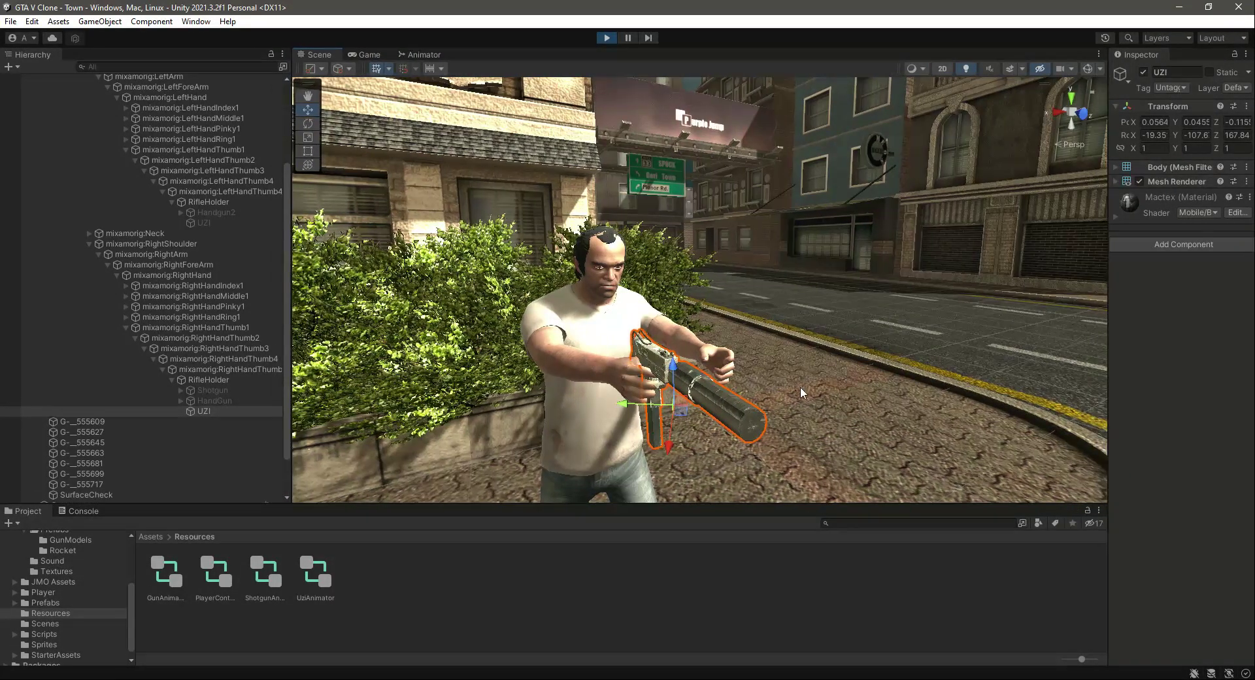
right_click_drag(800, 386, 728, 313)
mouse_move(728, 312)
left_mouse_down()
mouse_move(731, 303)
mouse_move(752, 370)
mouse_move(730, 297)
left_mouse_up()
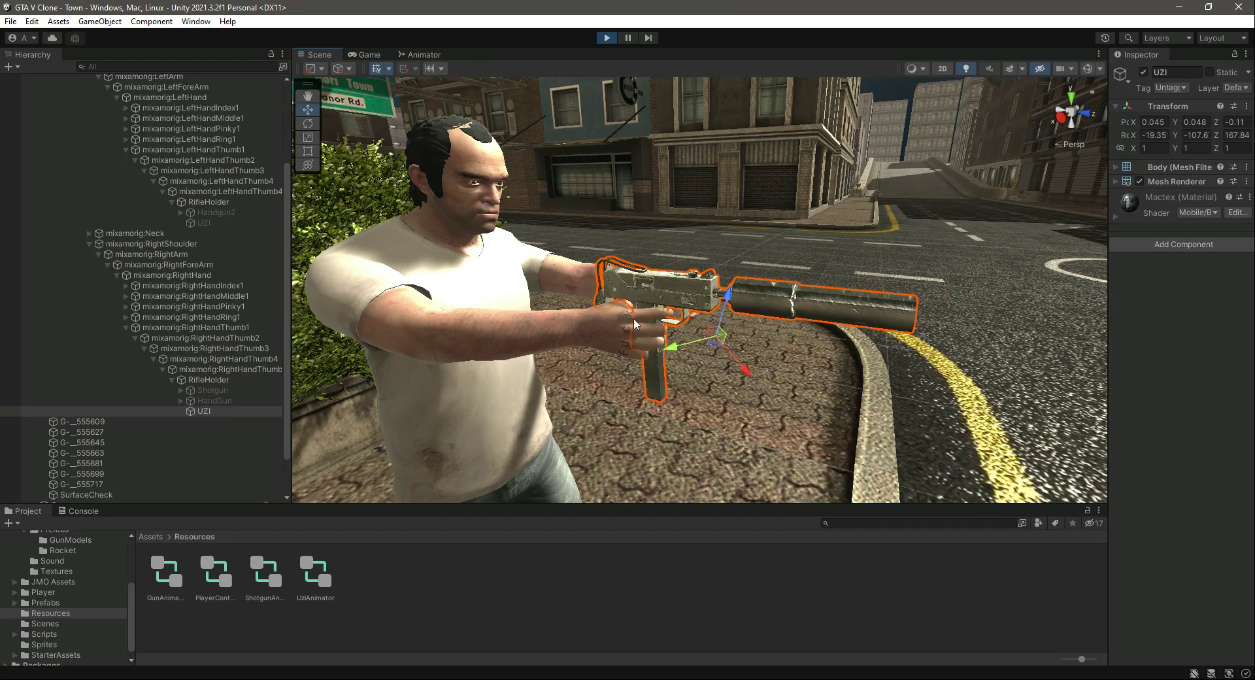
Examine the right-hand UZI's grip and aim direction from several angles around the player
left_click_drag(633, 317, 500, 356, "alt")
left_click(208, 411)
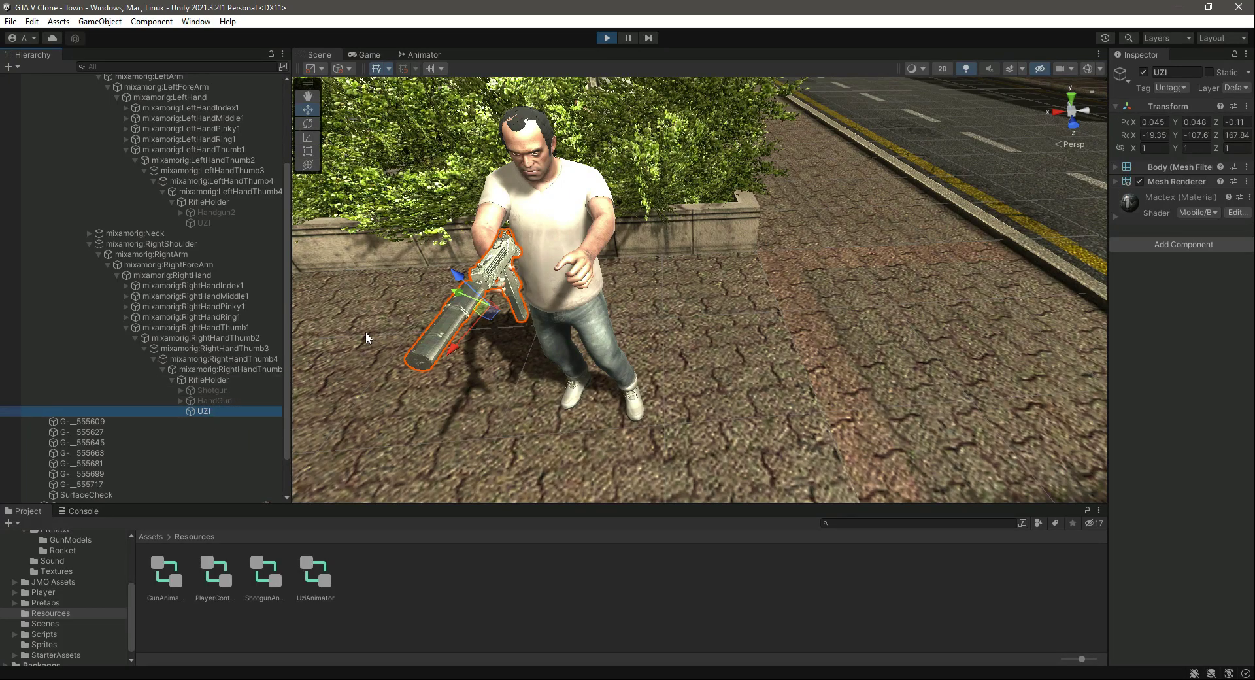
right_click_drag(617, 386, 680, 378)
scroll(503, 319, "up", 5)
scroll(681, 375, "down", 5)
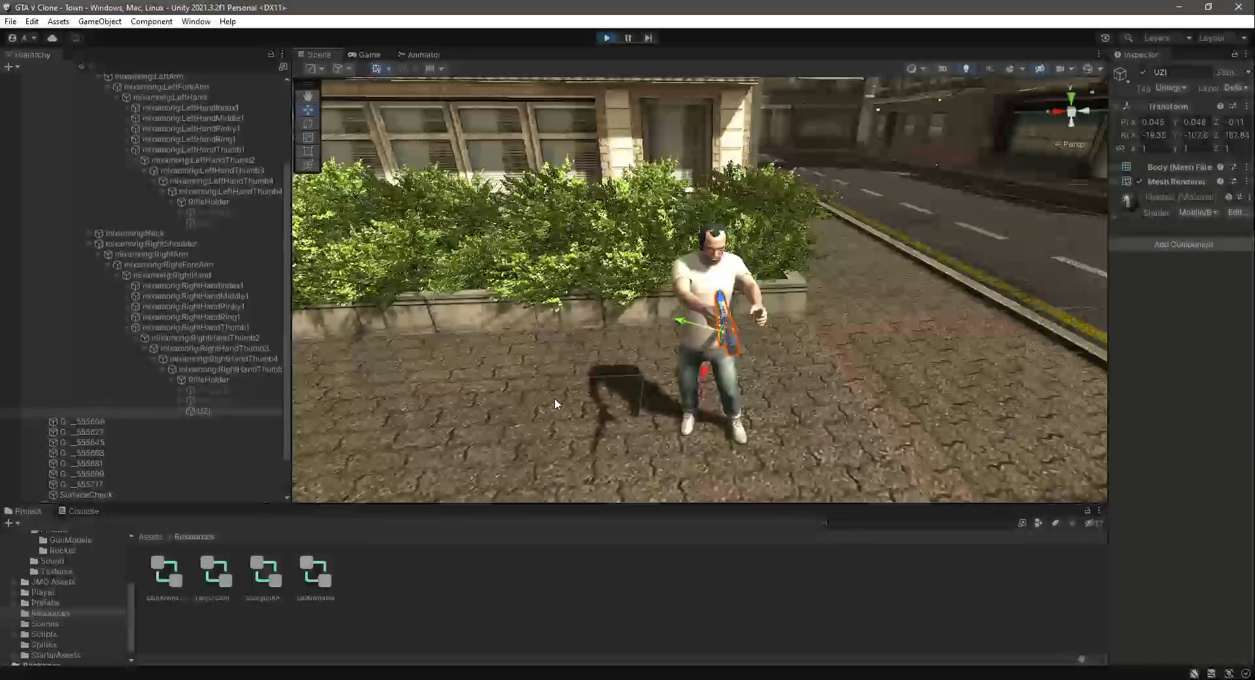
right_click_drag(554, 397, 604, 396)
scroll(657, 395, "up", 5)
left_click_drag(657, 395, 786, 331, "alt")
left_click_drag(764, 393, 761, 373, "alt")
Copy the right-hand UZI's Transform component and stop the game
left_click(217, 400)
left_click(214, 410)
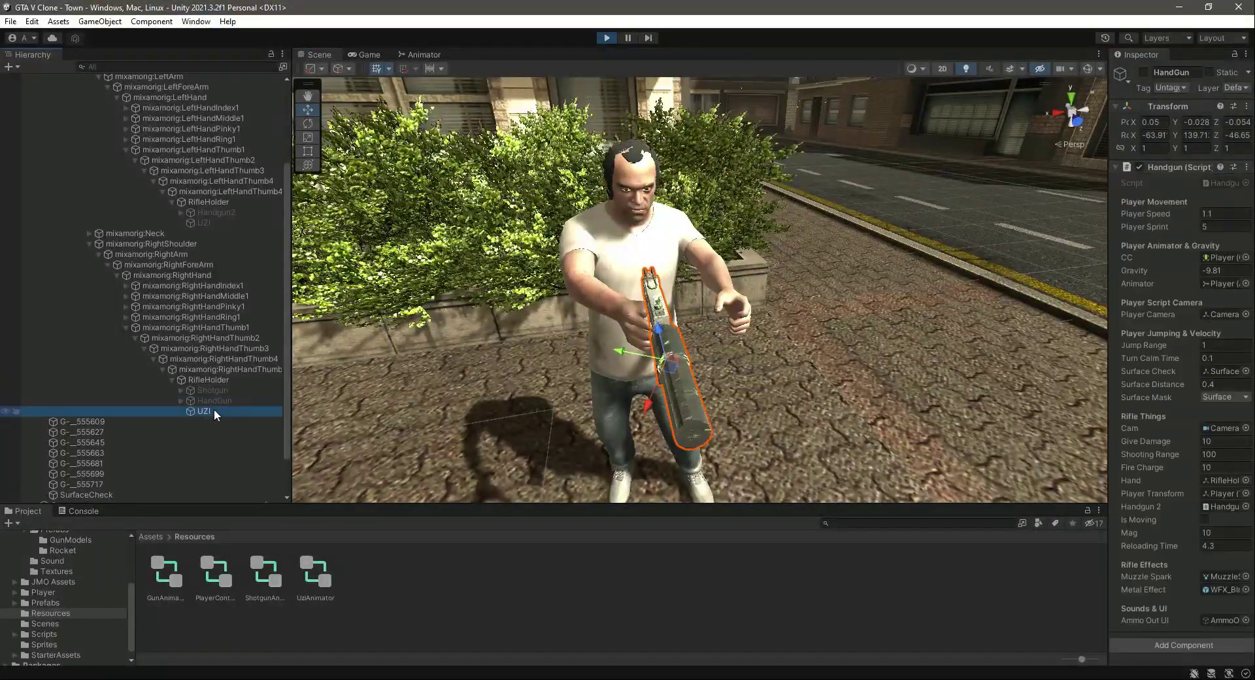
left_click(1245, 107)
mouse_move(1157, 209)
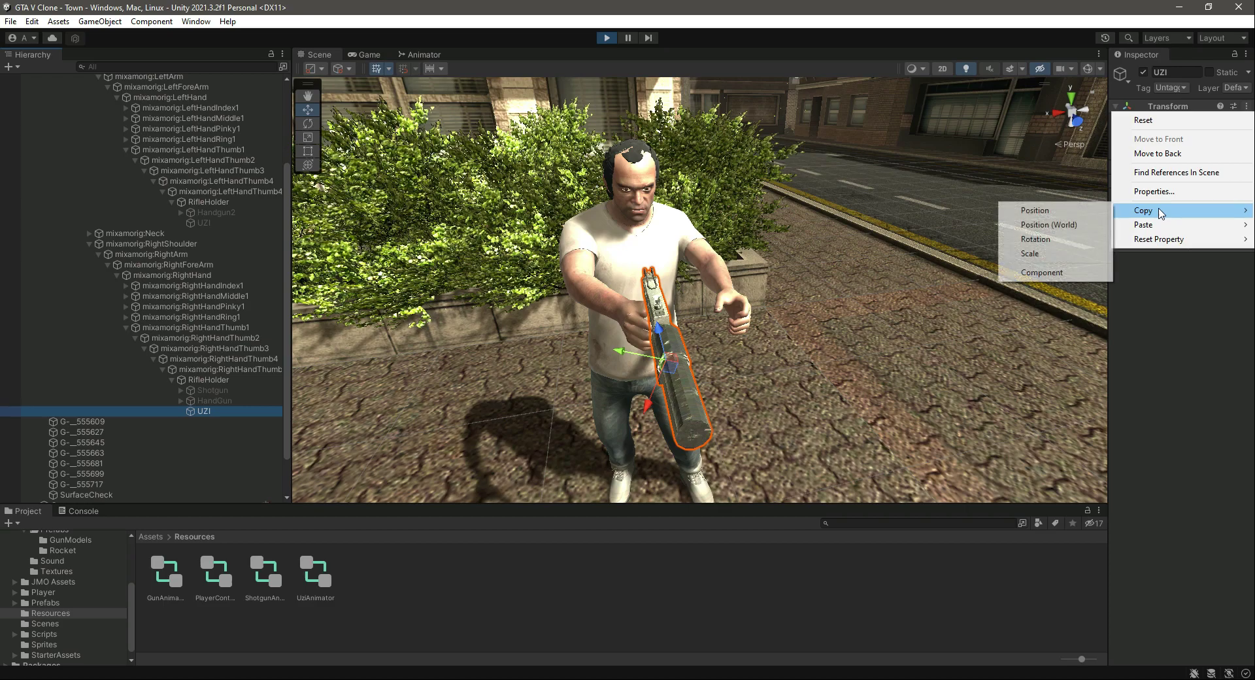
left_click(1058, 272)
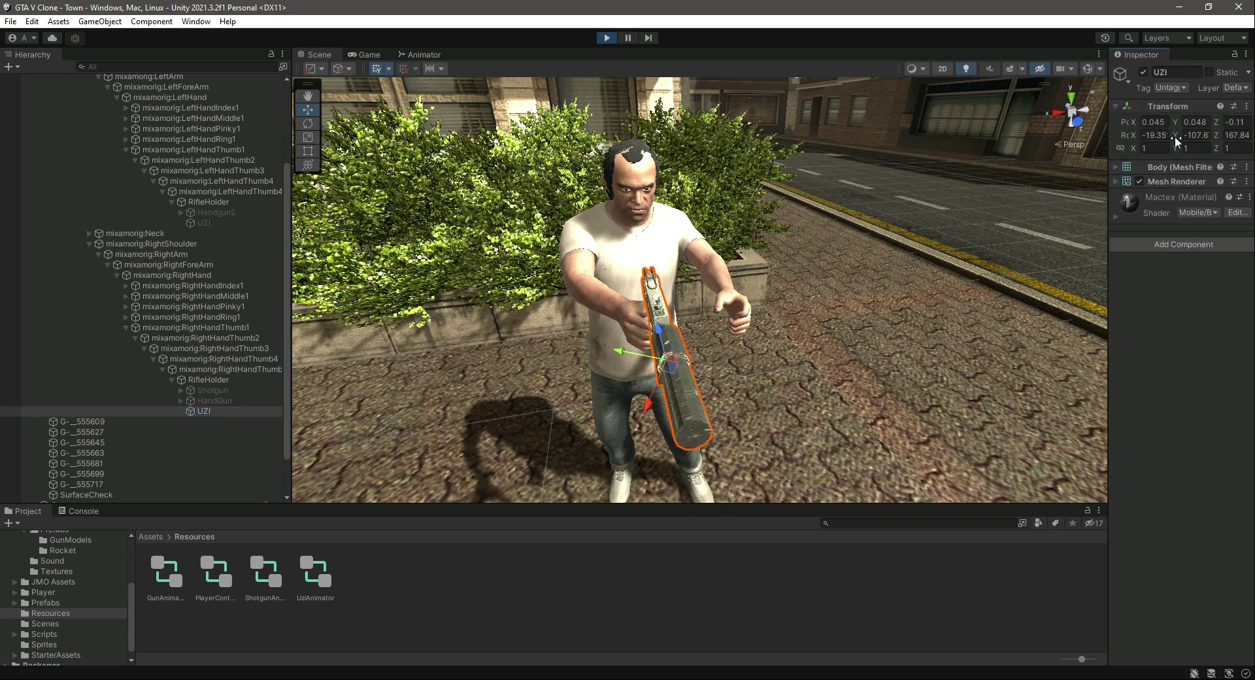
left_click(1245, 106)
mouse_move(1168, 215)
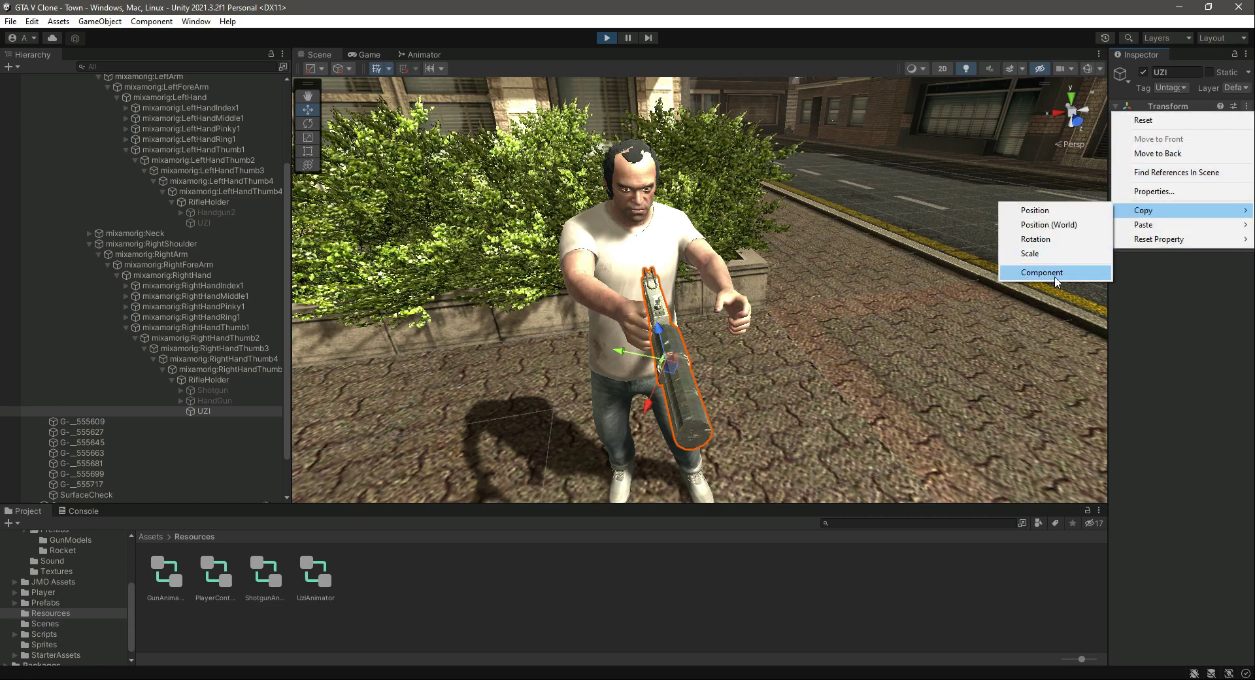
left_click(1057, 274)
left_click(607, 37)
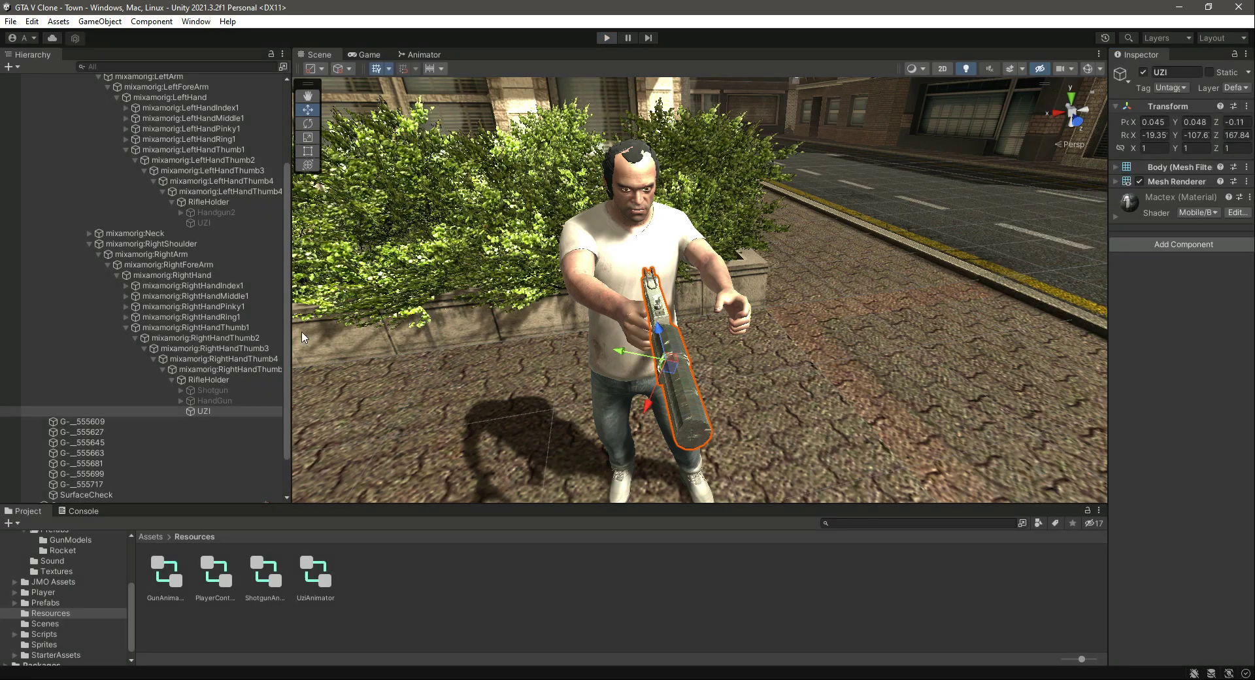
Deactivate the UZI object in the left hand's RifleHolder in the edited scene
left_click(214, 222)
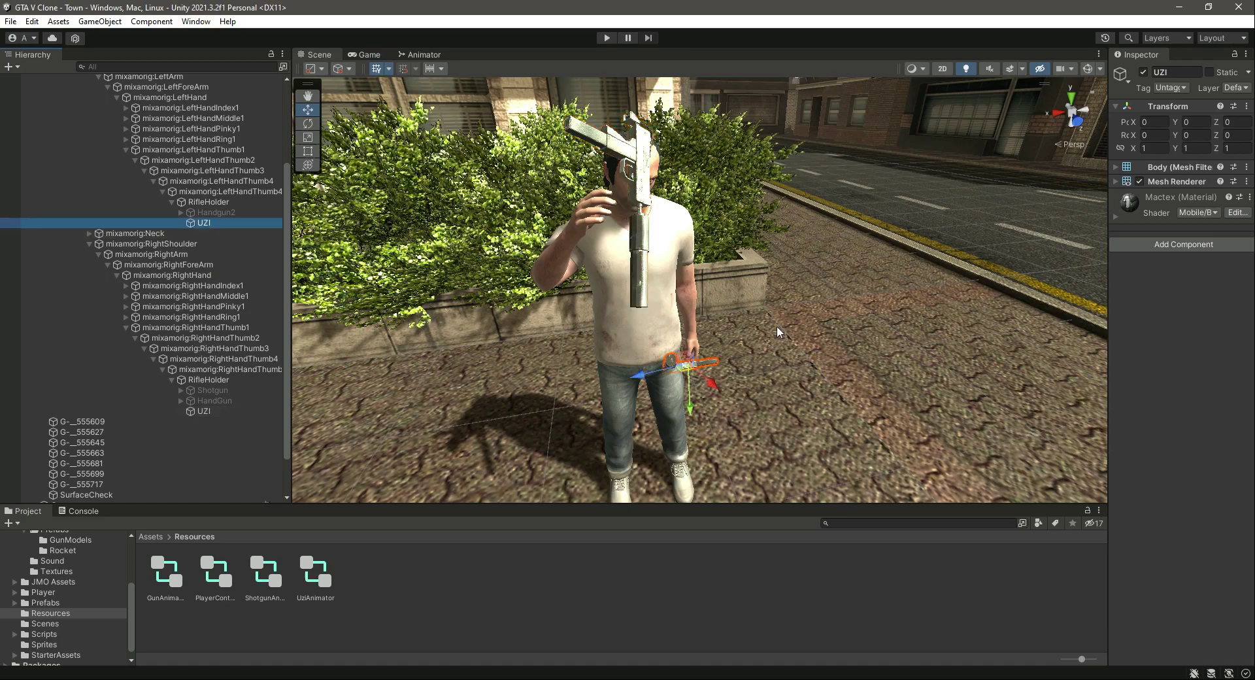
left_click(1144, 77)
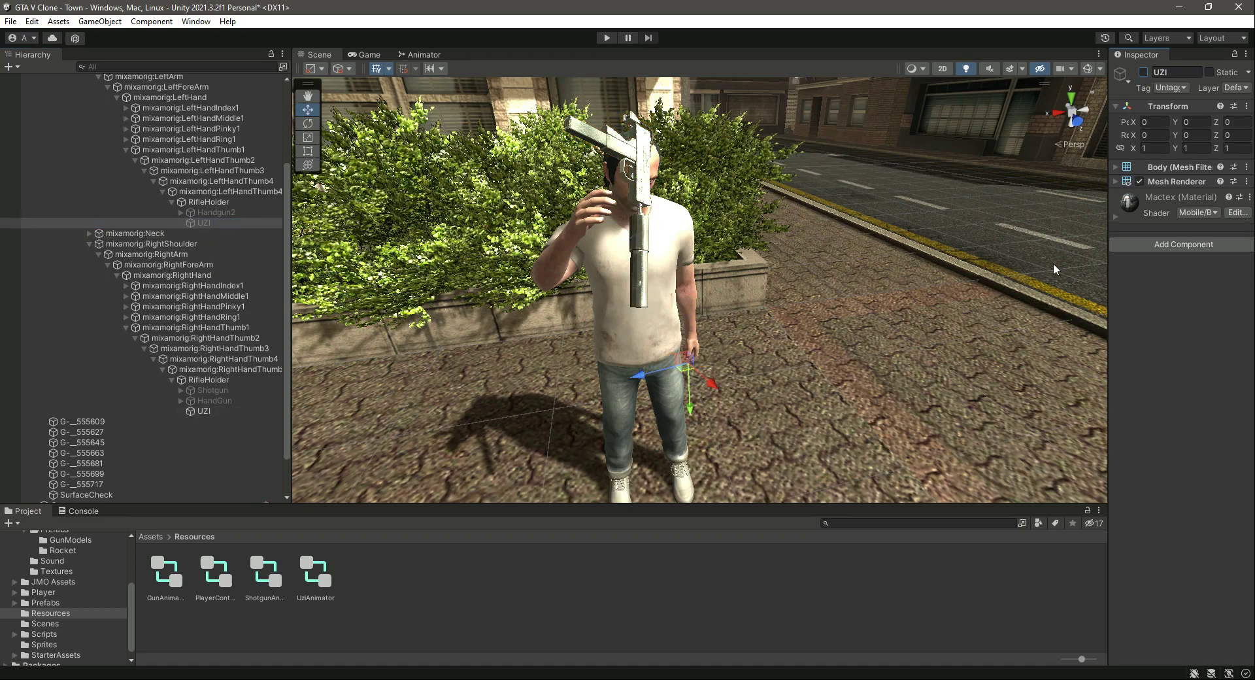
Paste the copied Transform component values onto the UZI object in the right hand's RifleHolder
left_click(216, 410)
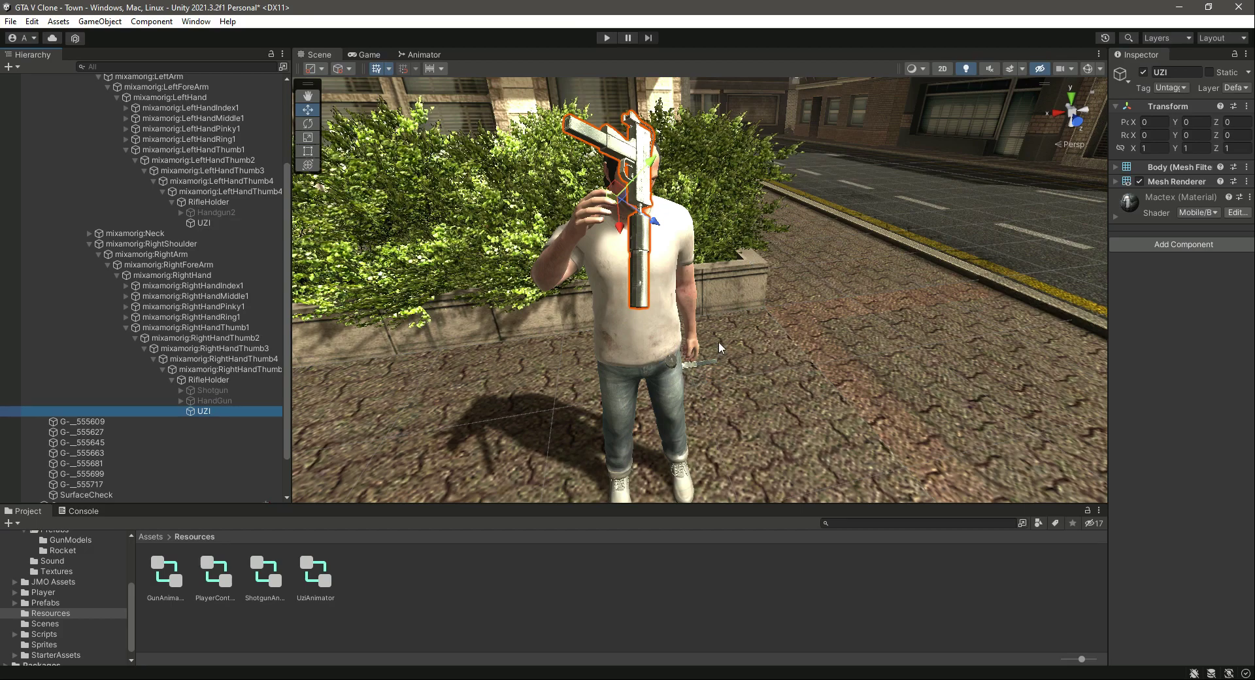
left_click(1248, 108)
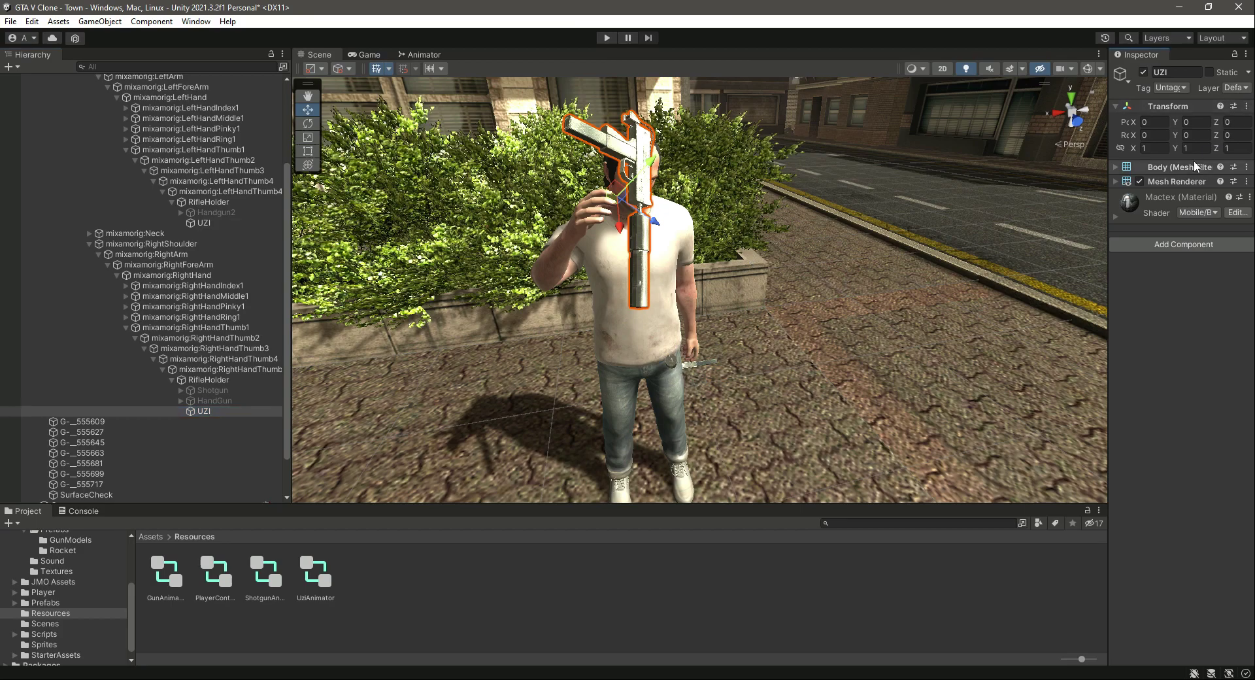
left_click(1248, 108)
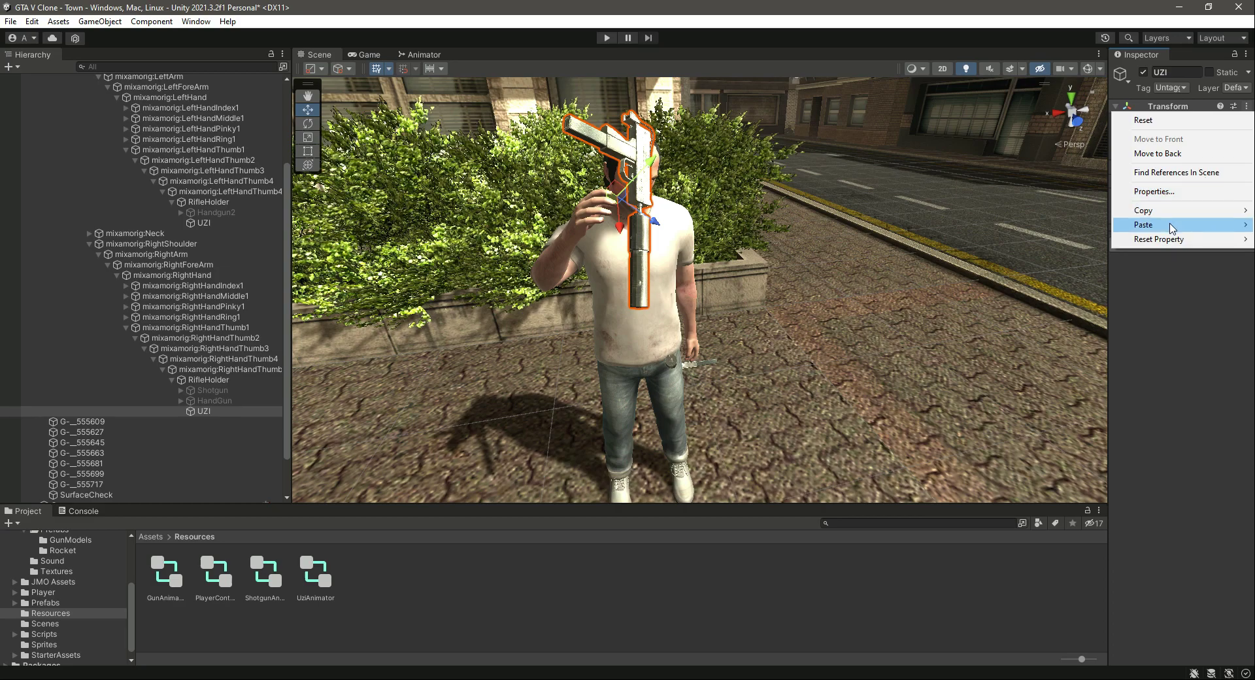
mouse_move(1169, 225)
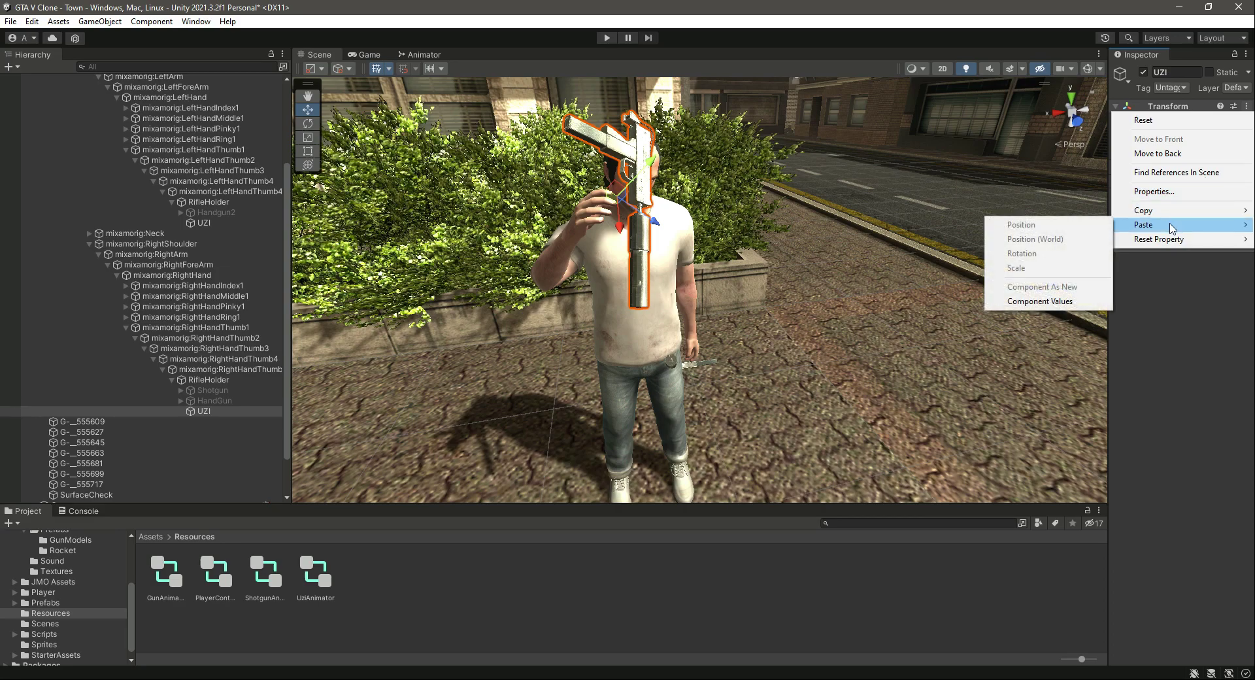
left_click(1039, 301)
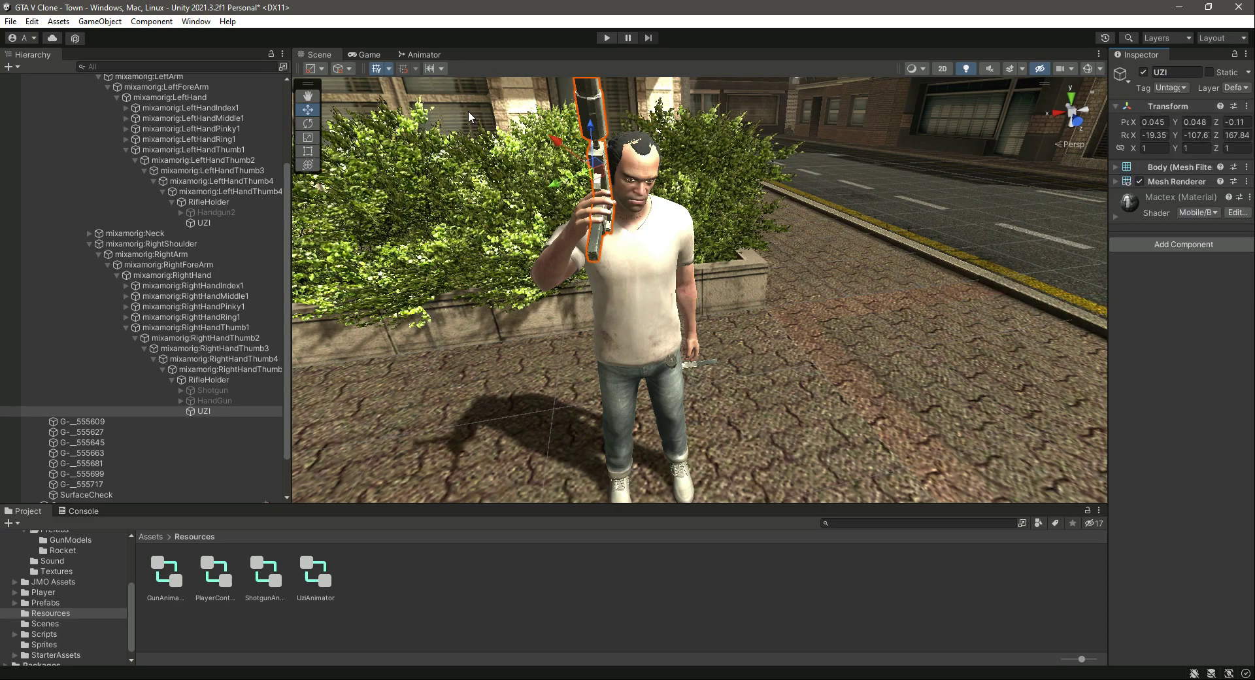
Run the game and examine both UZIs in the player's hands from several angles in the Scene view
left_click(607, 37)
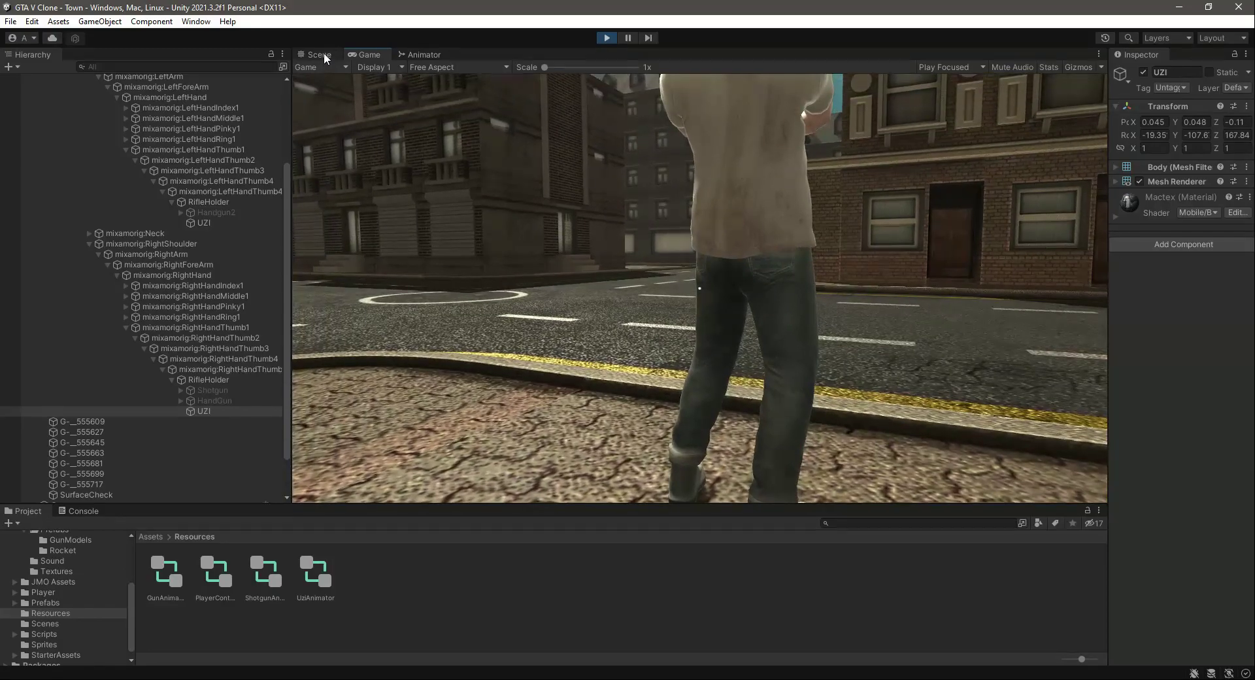
left_click(324, 52)
right_click_drag(496, 302, 545, 310)
scroll(627, 324, "down", 3)
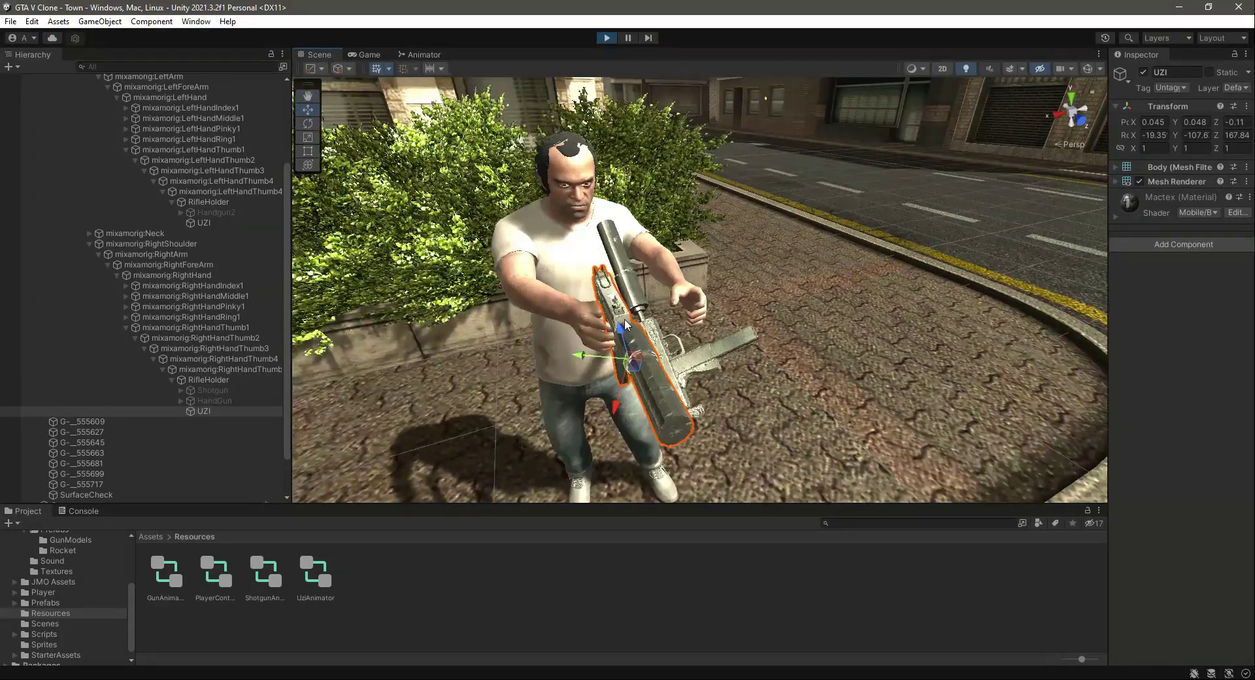
scroll(628, 323, "up", 4)
middle_click_drag(627, 323, 707, 266)
left_click_drag(707, 267, 510, 275, "alt")
middle_click_drag(510, 275, 366, 287)
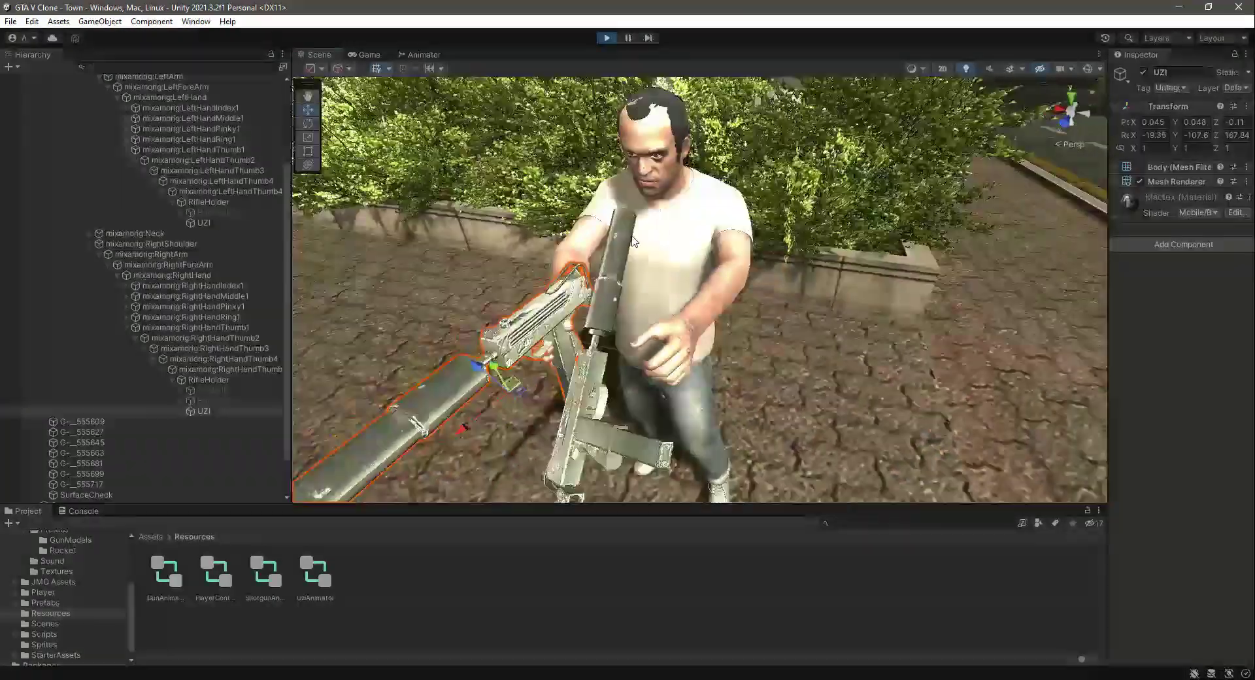
scroll(366, 288, "down", 3)
Try rotating the left-hand UZI in the running game, undo the rotation, and delete that UZI
left_click(243, 223)
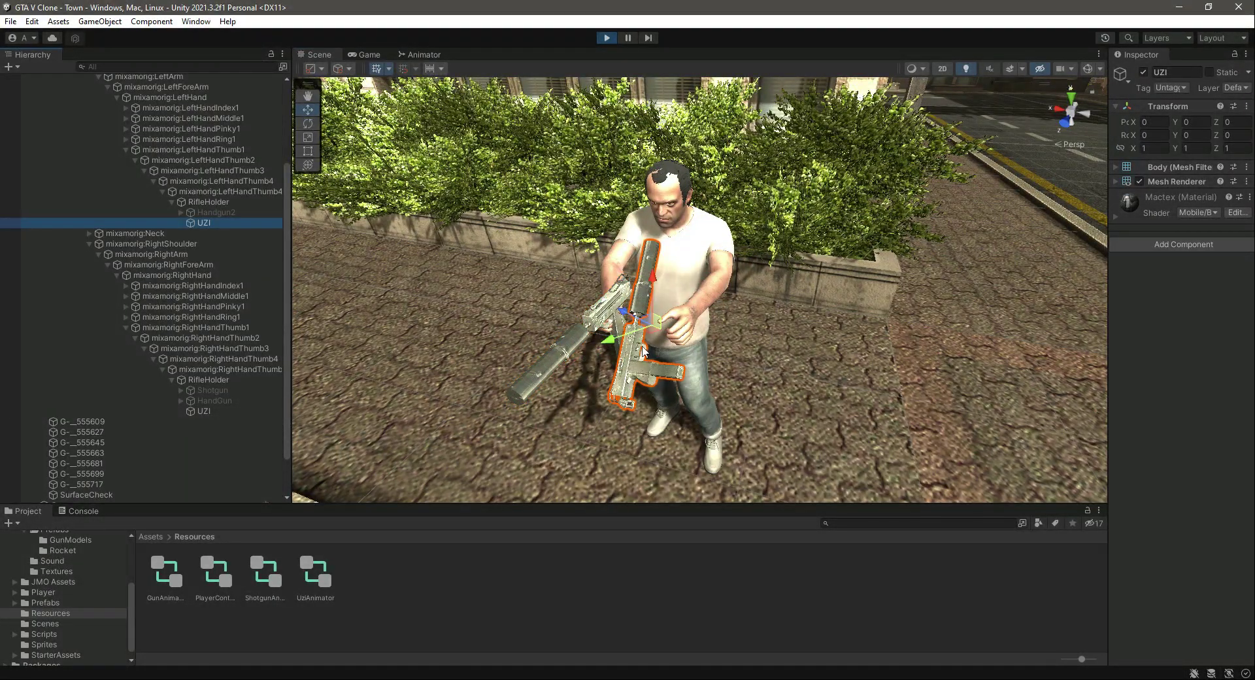
left_click(312, 124)
left_click_drag(675, 293, 510, 327)
key("ctrl+z")
left_click_drag(510, 327, 471, 327, "alt")
left_click(208, 223)
key("Delete")
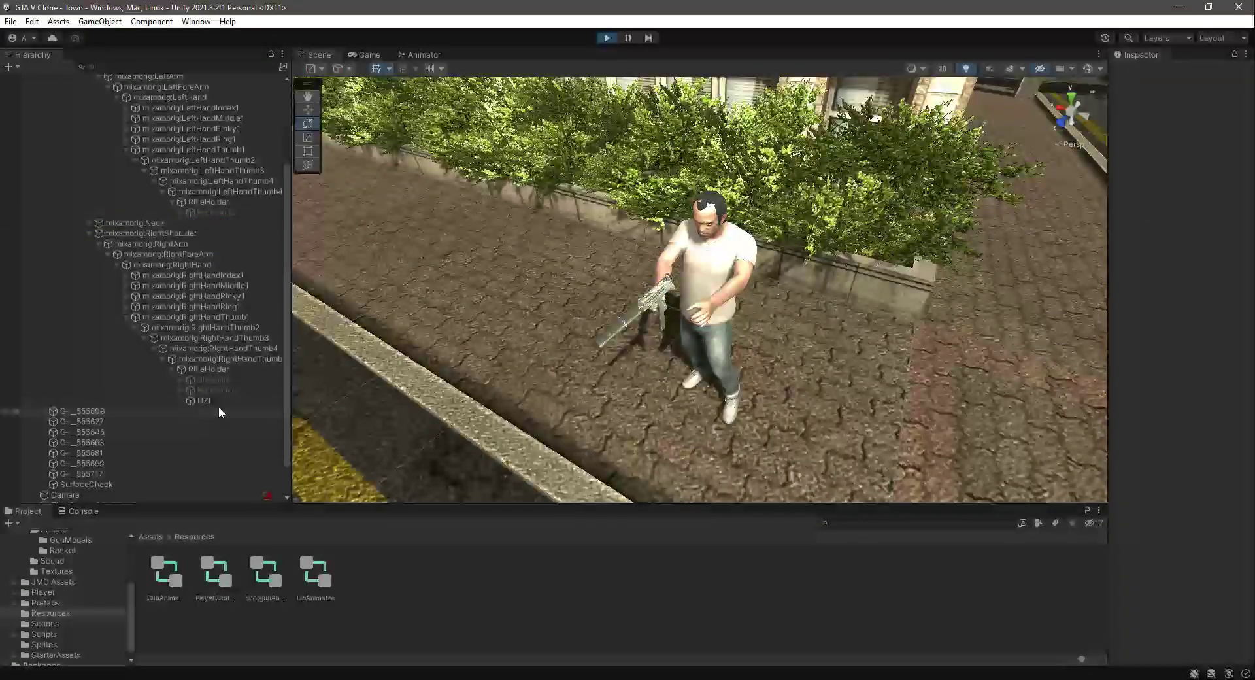
Stop the game and replace the left-hand UZI with a duplicate of the right-hand one, named UZI
left_click(216, 401)
left_click(607, 38)
left_click(232, 410)
key("ctrl+d")
left_click_drag(222, 212, 220, 203)
left_click(220, 222)
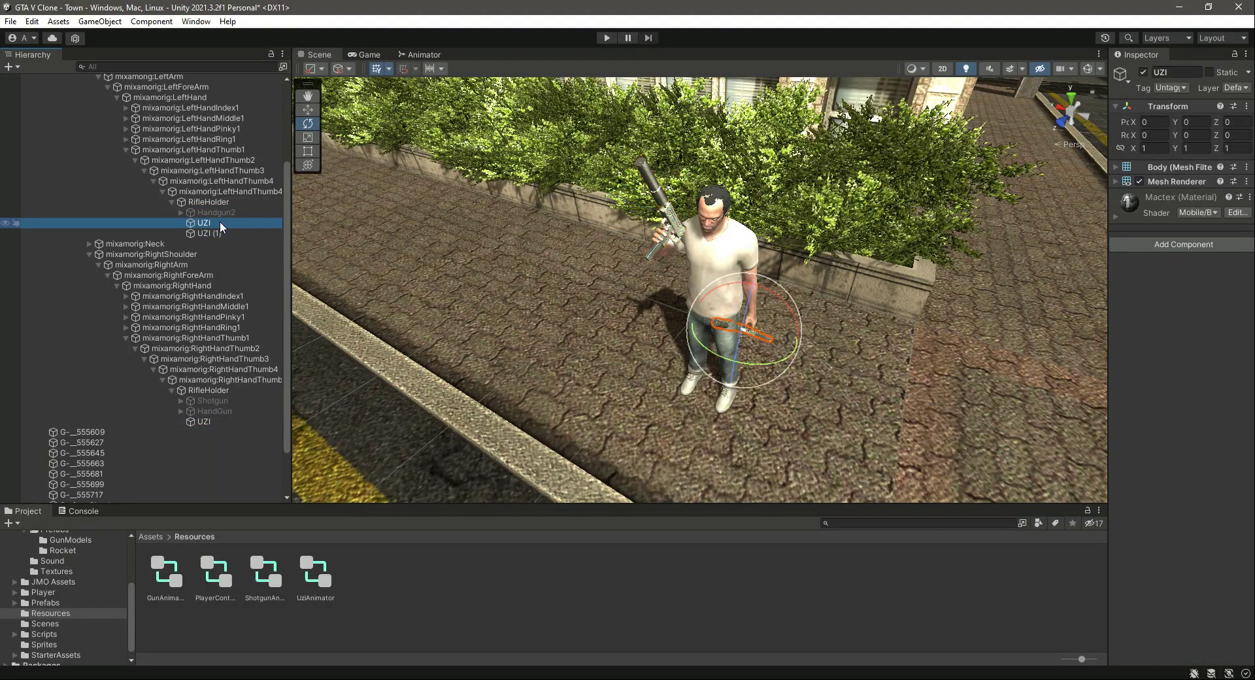
key("Delete")
left_click(220, 222)
left_click_drag(1168, 72, 1194, 74)
key("BackSpace")
Run the game, bring the left-hand UZI to the left hand and rotate it to about -152, -89, -89
key("ctrl+p")
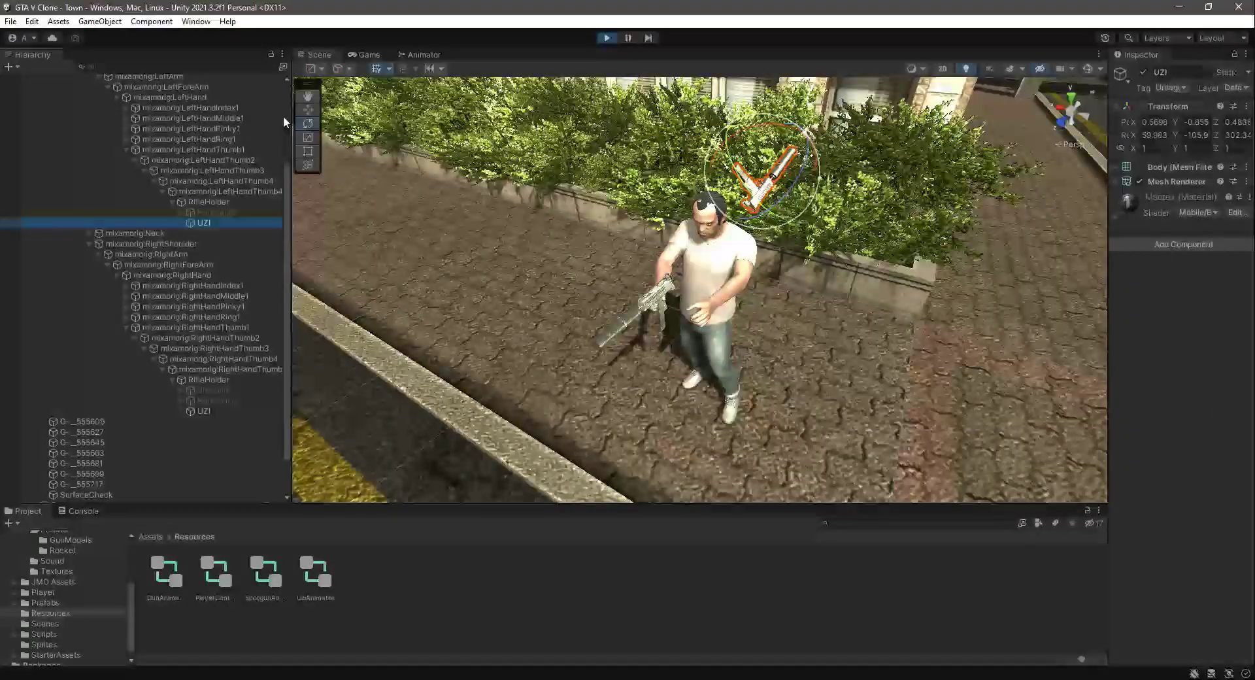
left_click(307, 110)
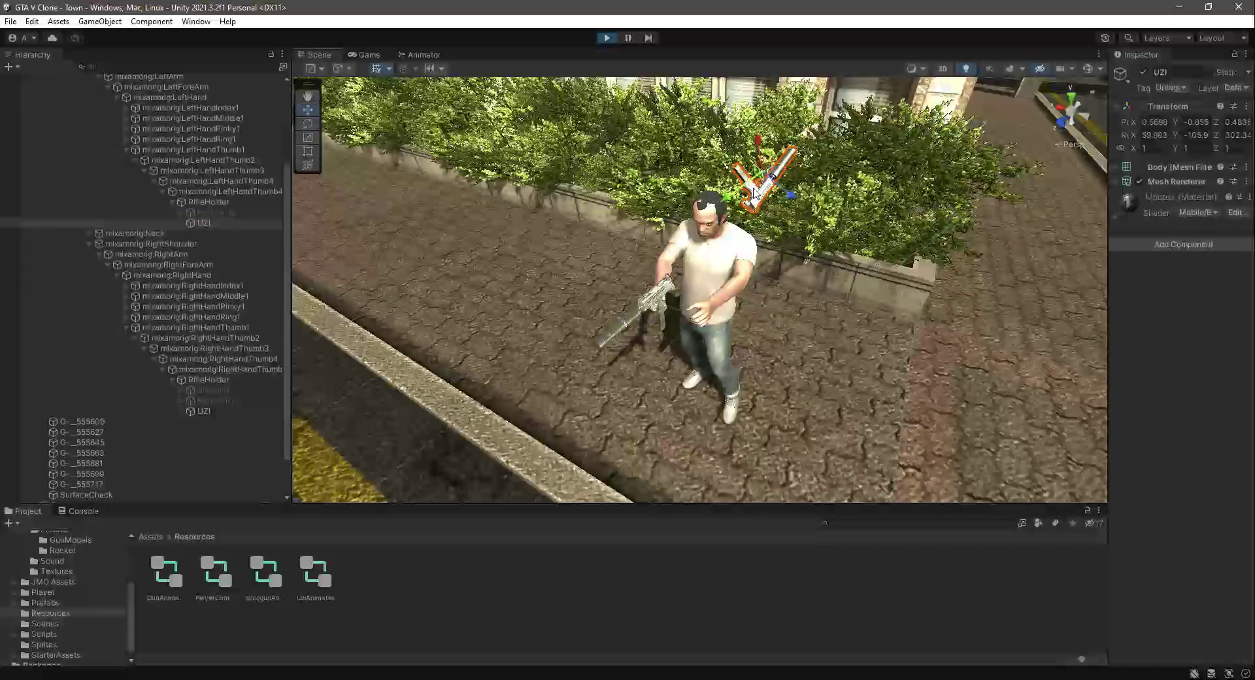
left_click_drag(759, 146, 742, 297)
scroll(695, 294, "up", 4)
left_click(307, 124)
scroll(638, 288, "down", 3)
left_click_drag(746, 297, 757, 294)
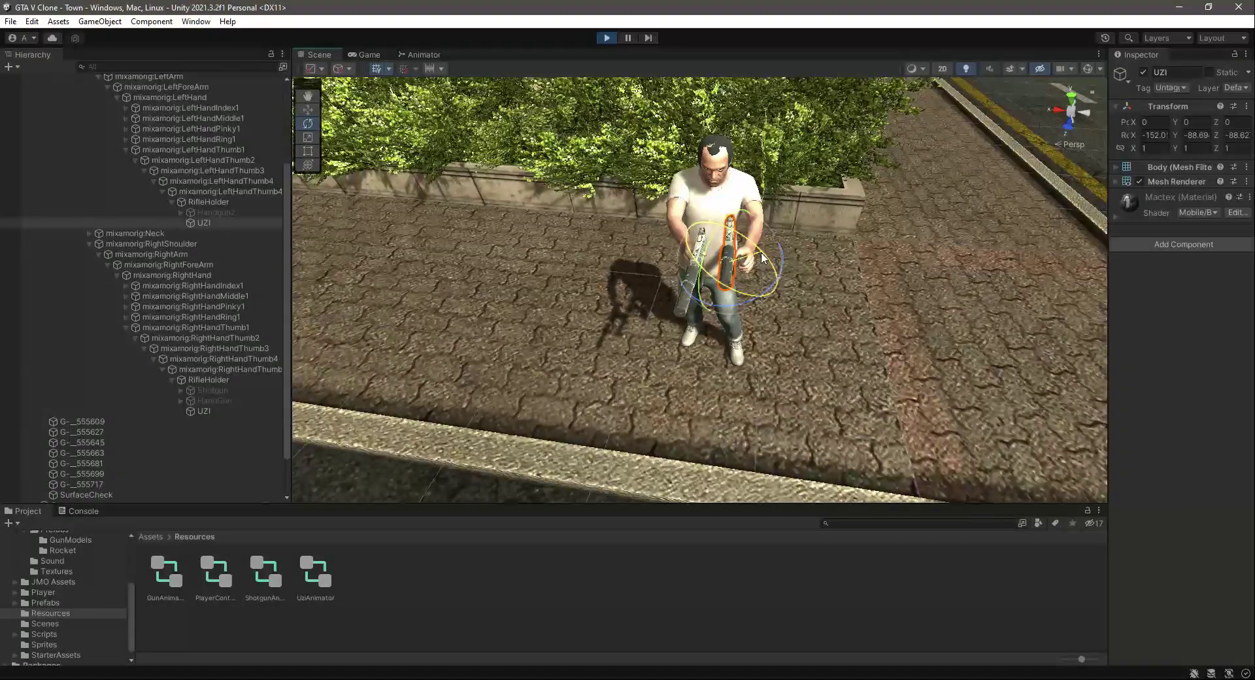
Fit the left-hand UZI into the grip at position about -0.047, 0.0437, -0.108 and rotation about -147.7, -82, -92.87
key("w")
left_click_drag(719, 229, 730, 251)
middle_click_drag(849, 366, 849, 314)
left_click_drag(873, 317, 625, 193, "alt")
scroll(625, 194, "up", 4)
right_click_drag(625, 193, 555, 301)
scroll(555, 301, "down", 2)
left_click_drag(707, 289, 888, 319)
scroll(888, 321, "up", 5)
key("e")
left_click_drag(722, 360, 735, 418)
key("w")
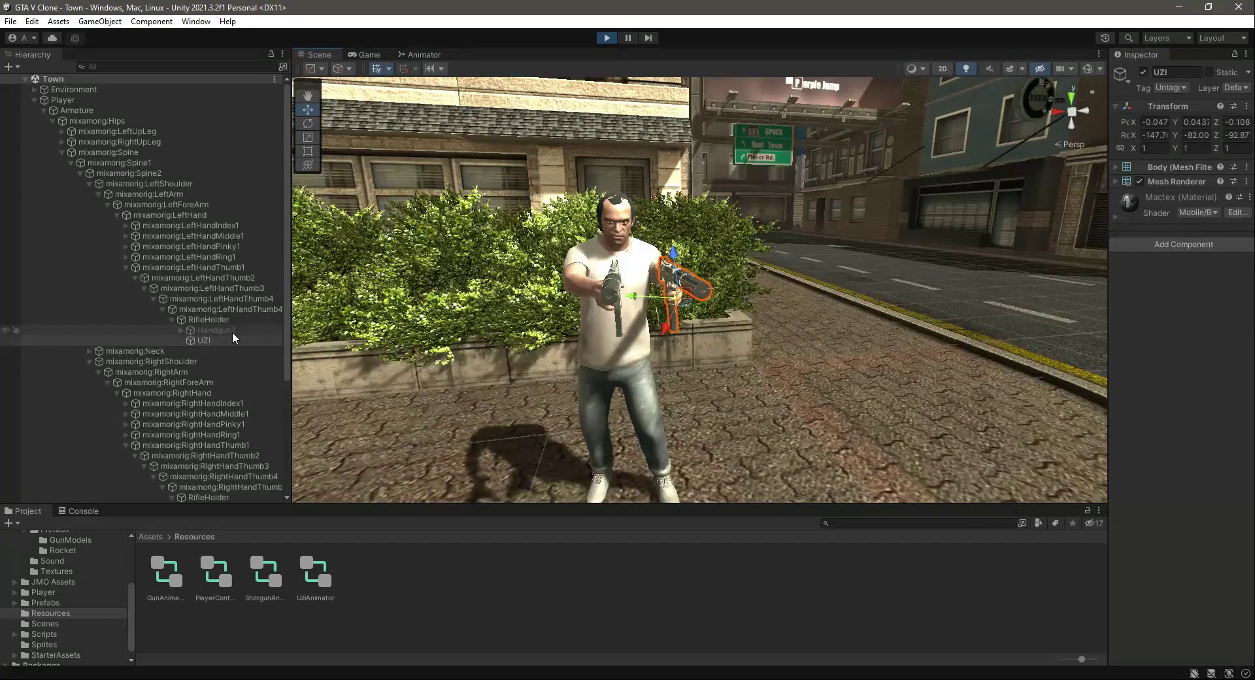
Copy the left-hand UZI's Transform component and stop the game
left_click(213, 330)
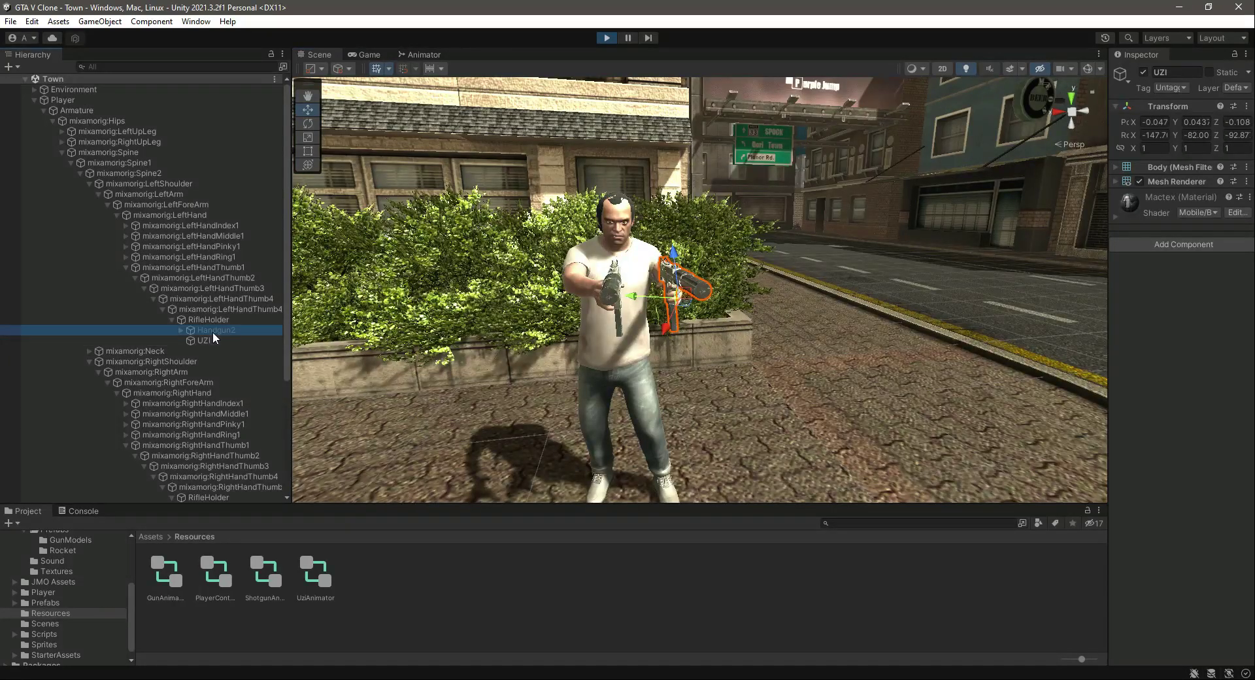
left_click(210, 339)
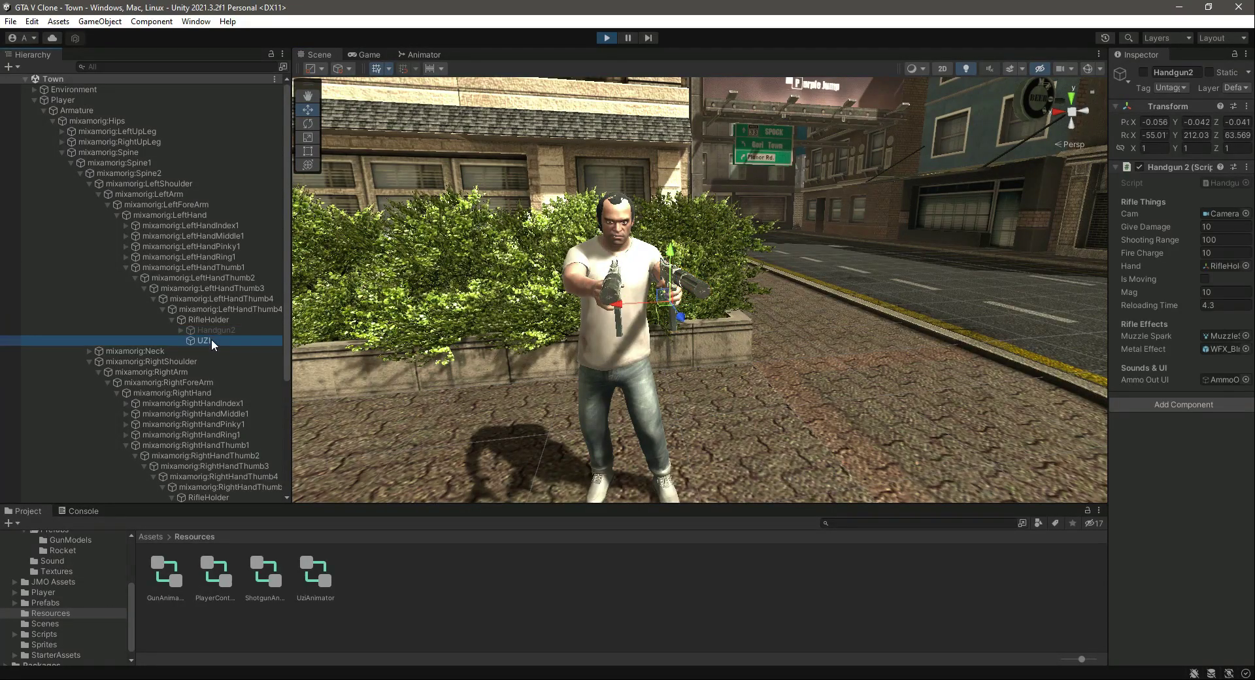
left_click(308, 123)
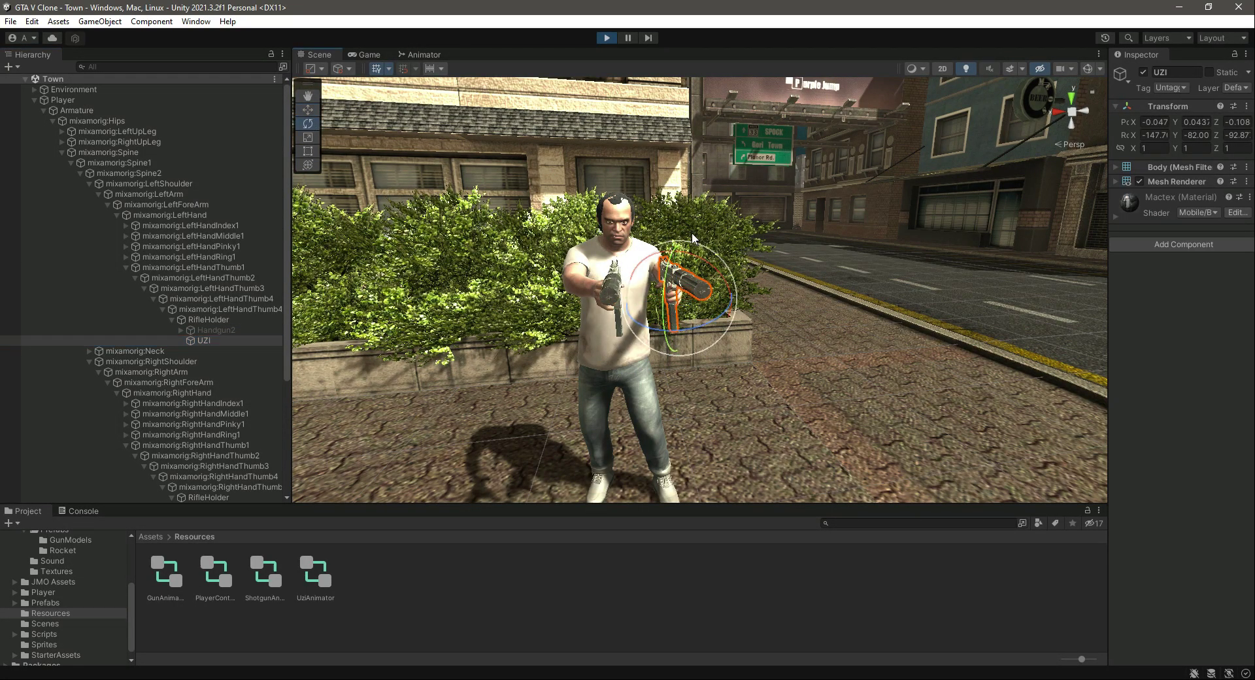
left_click(240, 338)
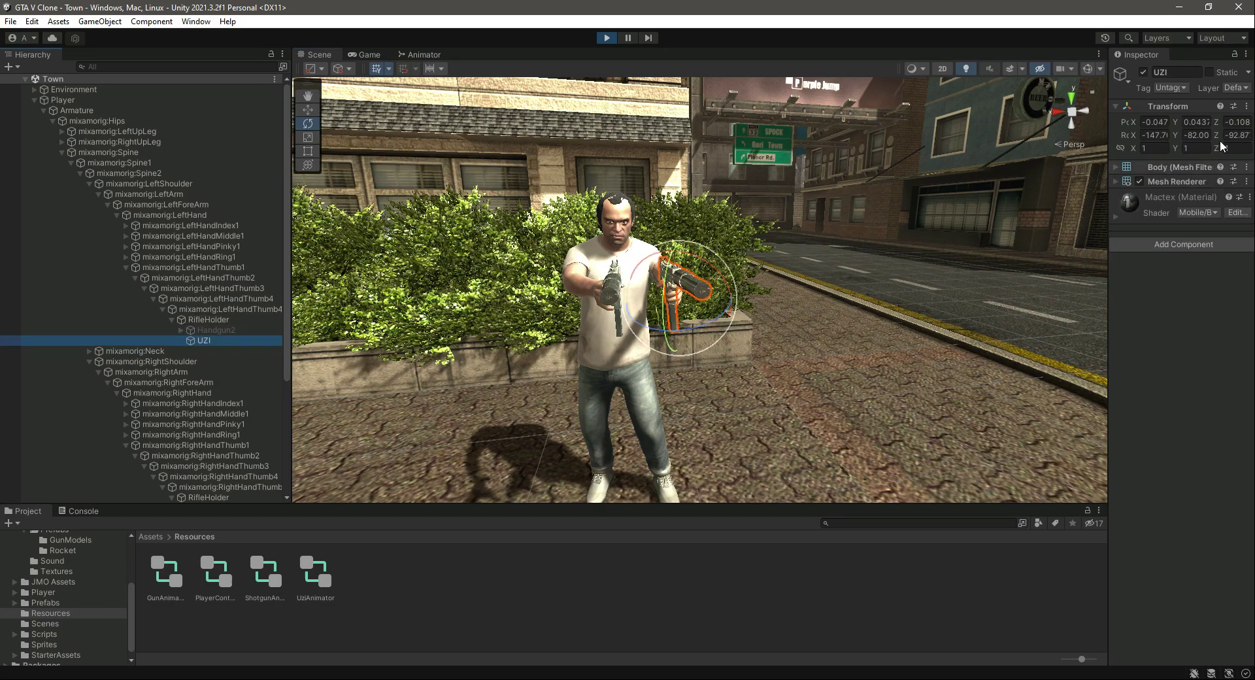
left_click(1247, 106)
mouse_move(1161, 211)
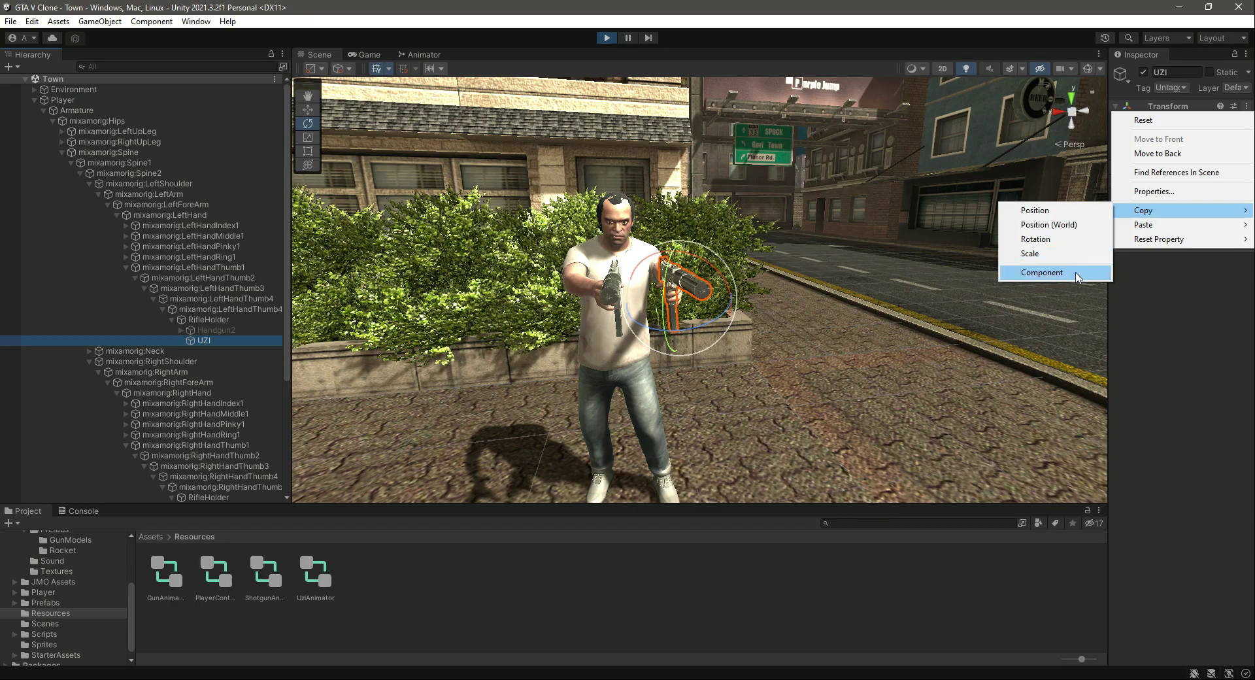
left_click(1076, 273)
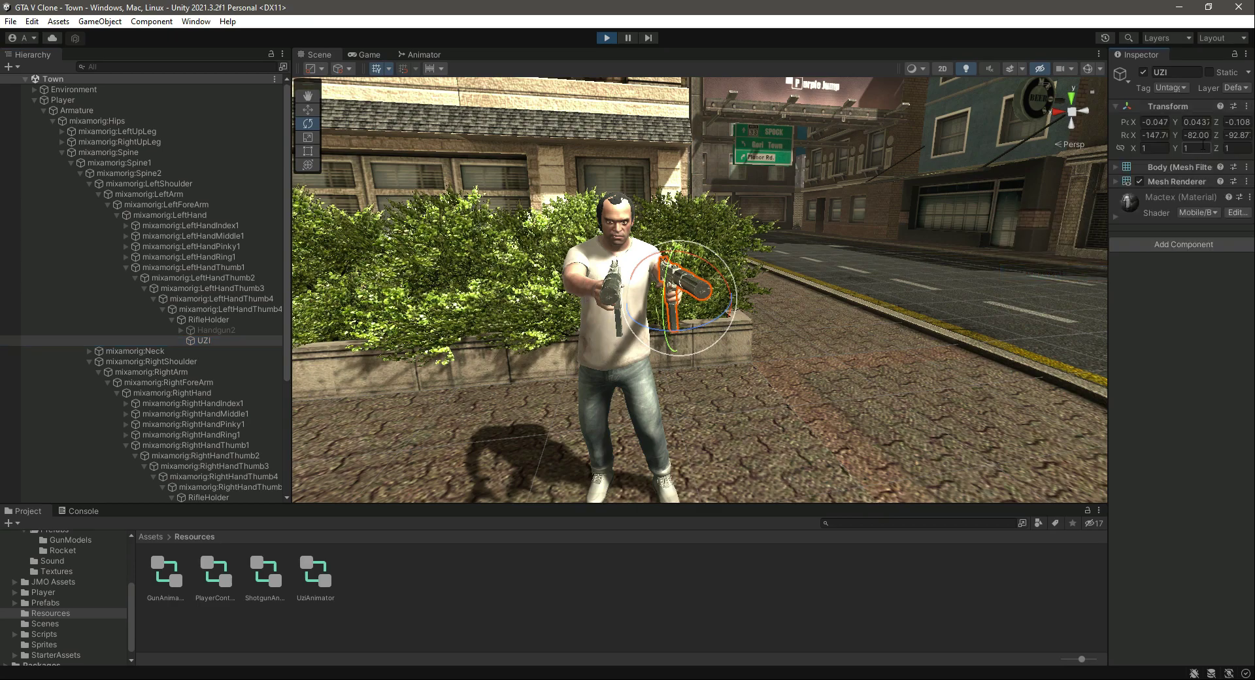
left_click(1247, 106)
mouse_move(1164, 211)
left_click(1052, 273)
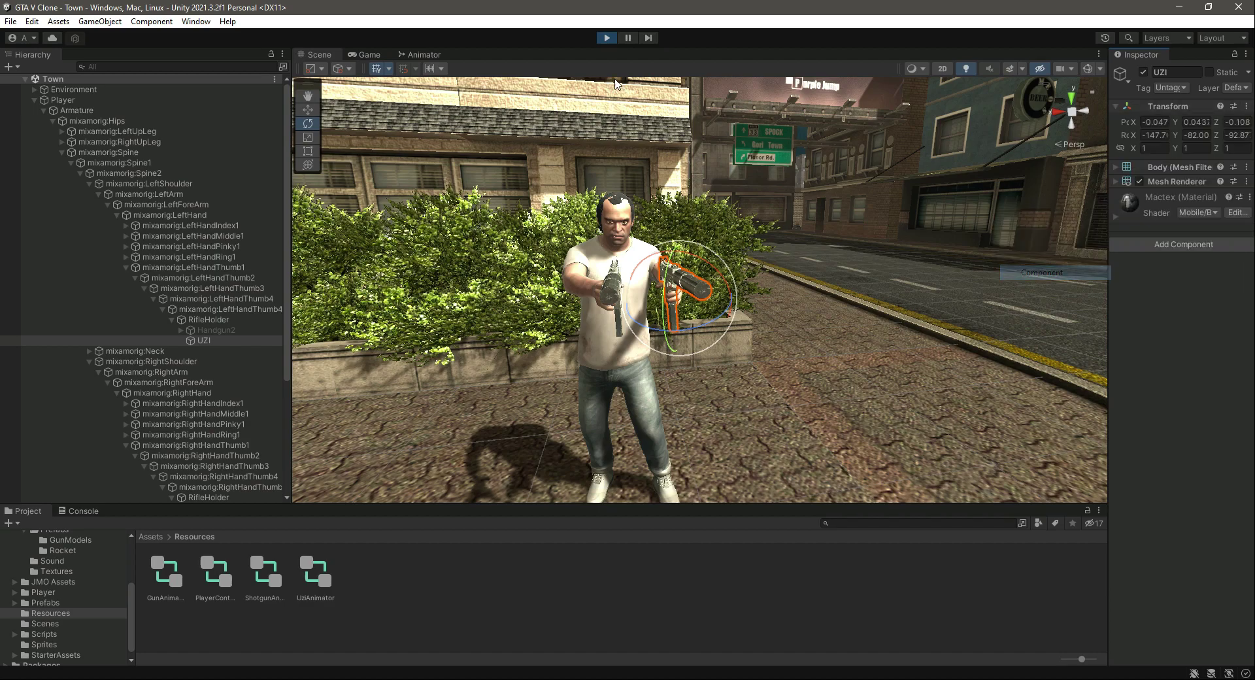
left_click(606, 38)
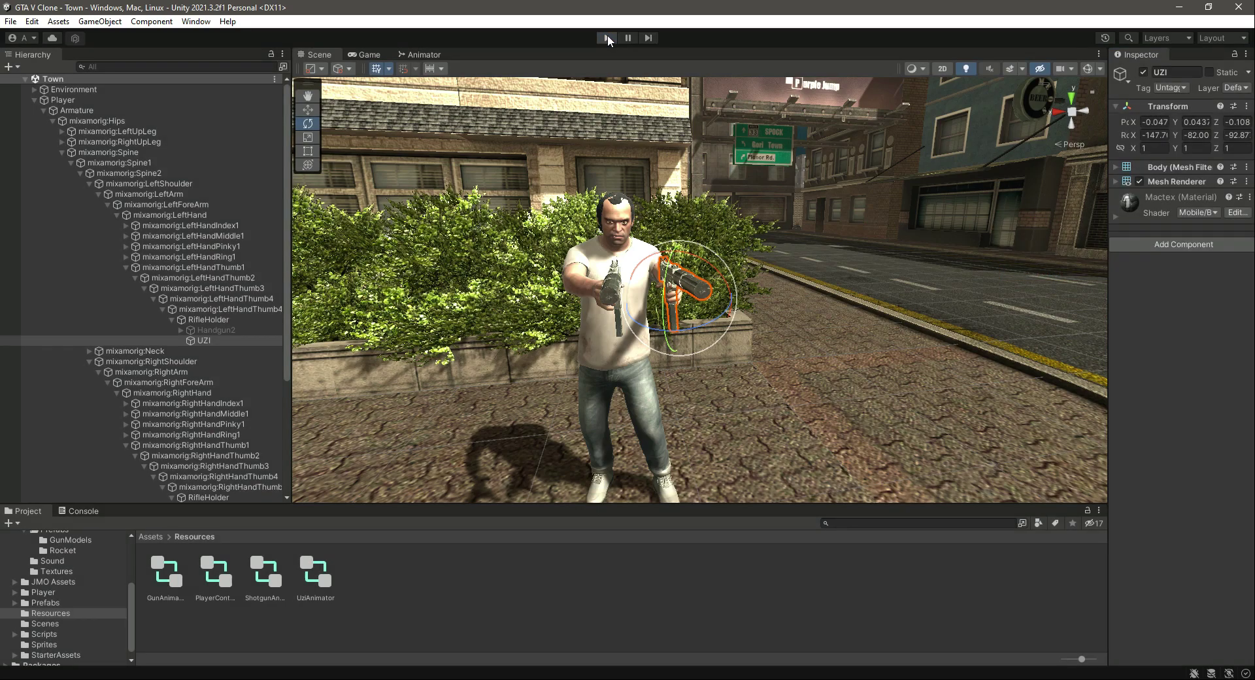
Undo the replacement of the left-hand UZI by the duplicate in the edited scene
left_click(206, 333)
left_click(206, 337)
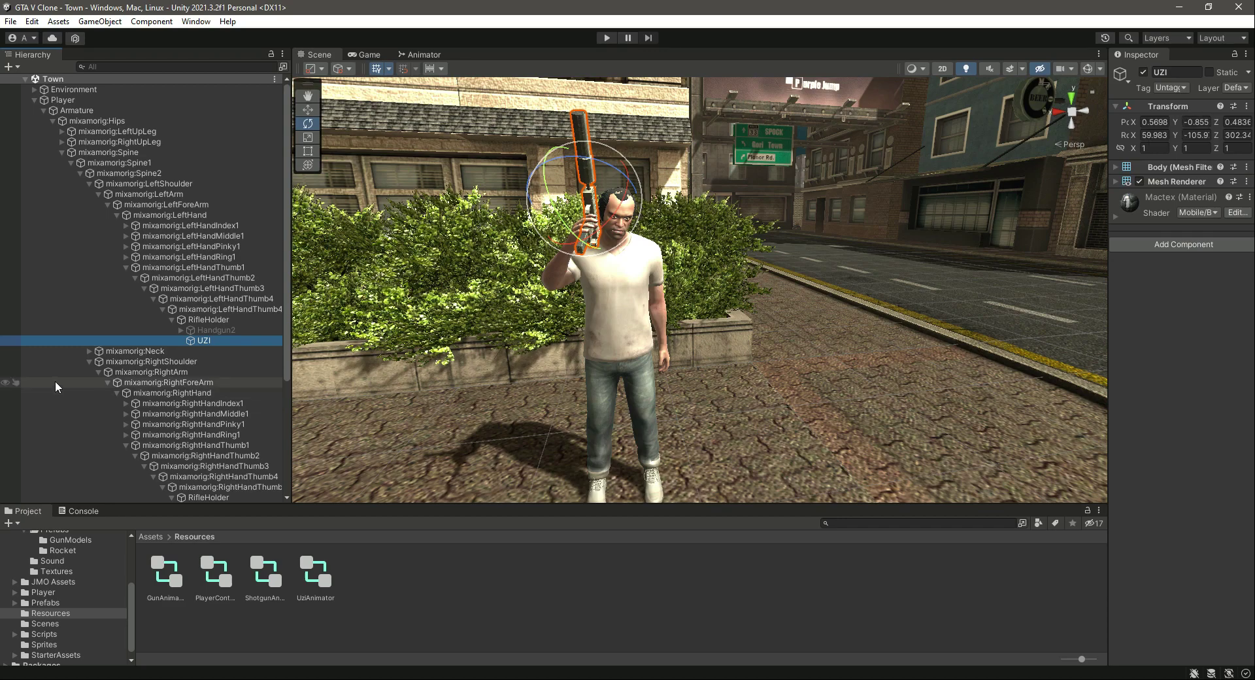
scroll(192, 331, "down", 3)
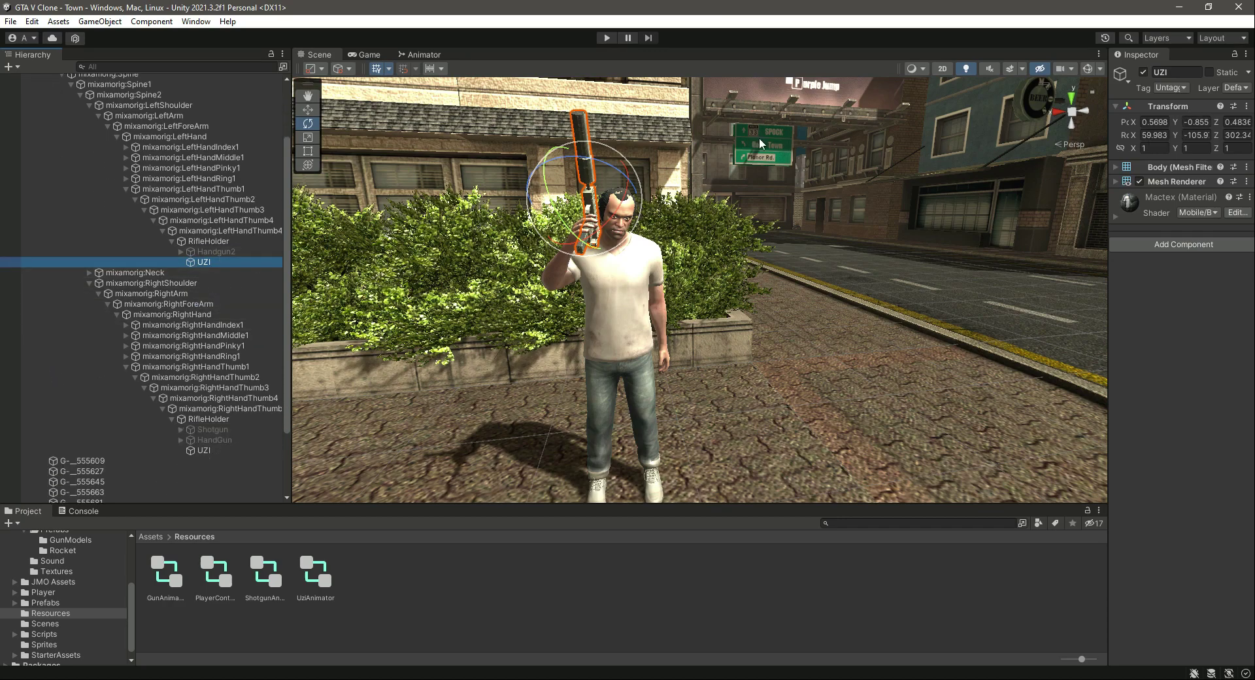
key("ctrl+z")
Paste the copied Transform component values onto the UZI in the left hand's RifleHolder and save the scene
left_click(200, 251)
left_click(203, 262)
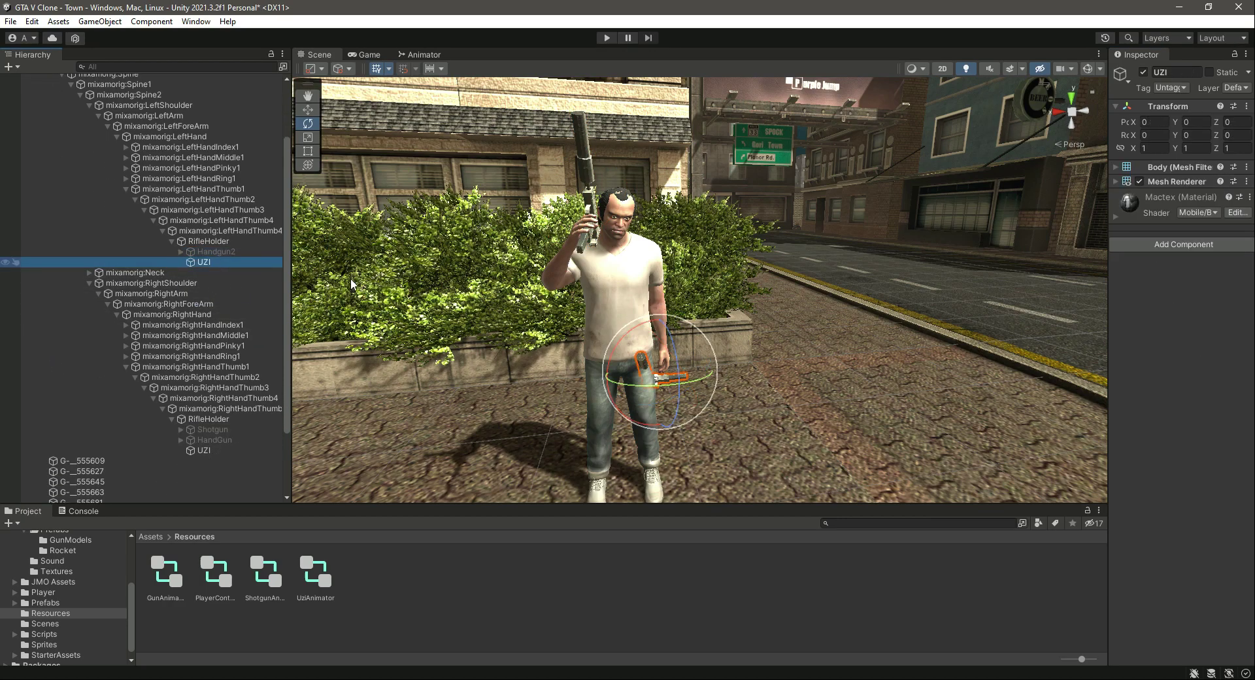
left_click(1247, 107)
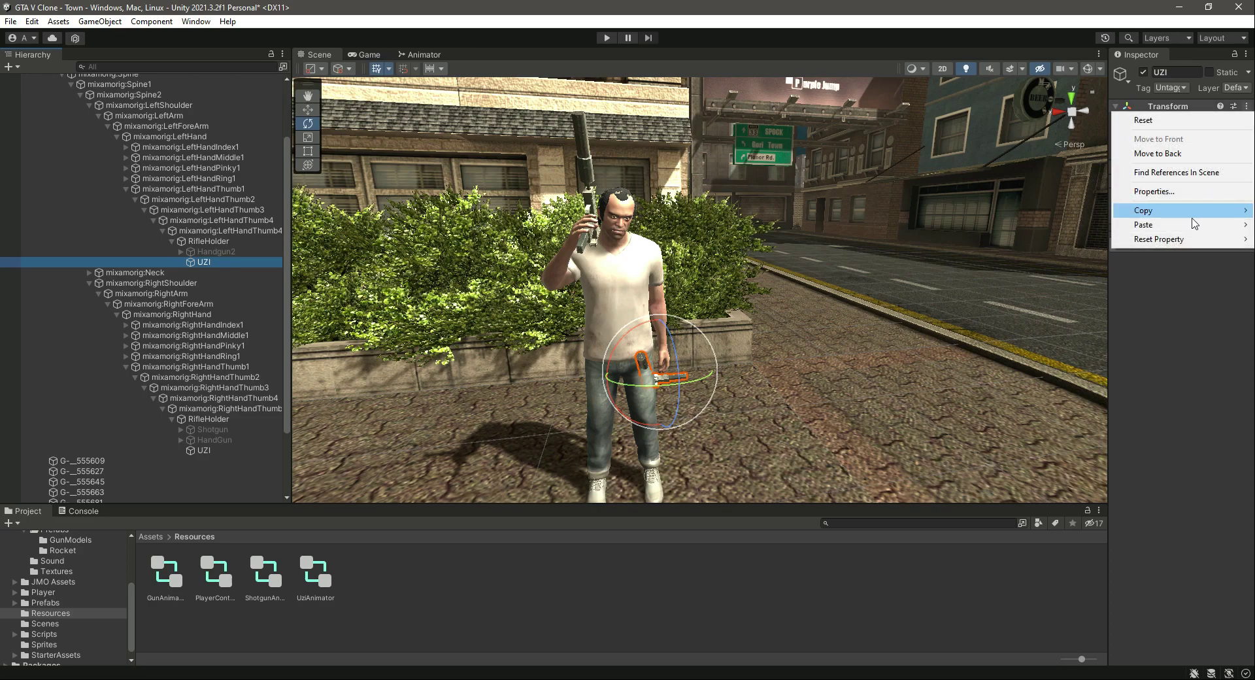
mouse_move(1176, 226)
left_click(1057, 300)
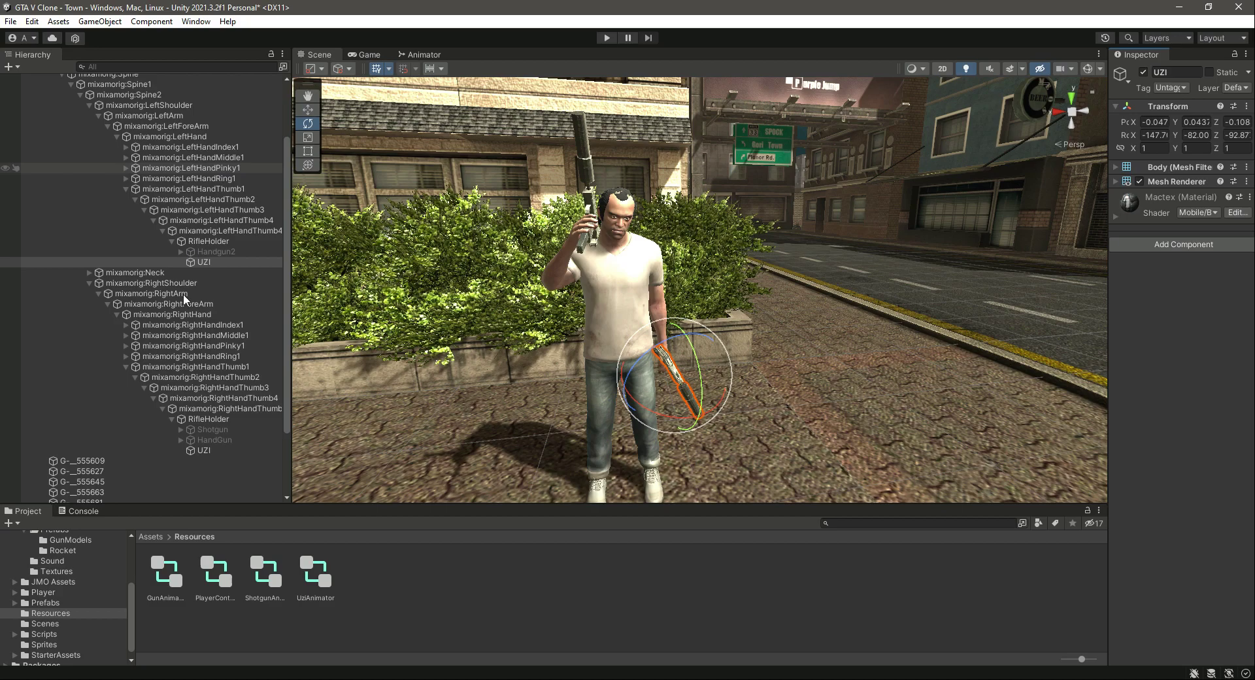
key("ctrl+s")
Run the game, check the alignment of both UZIs on the player in the Scene view, and stop the game
scroll(124, 262, "up", 3)
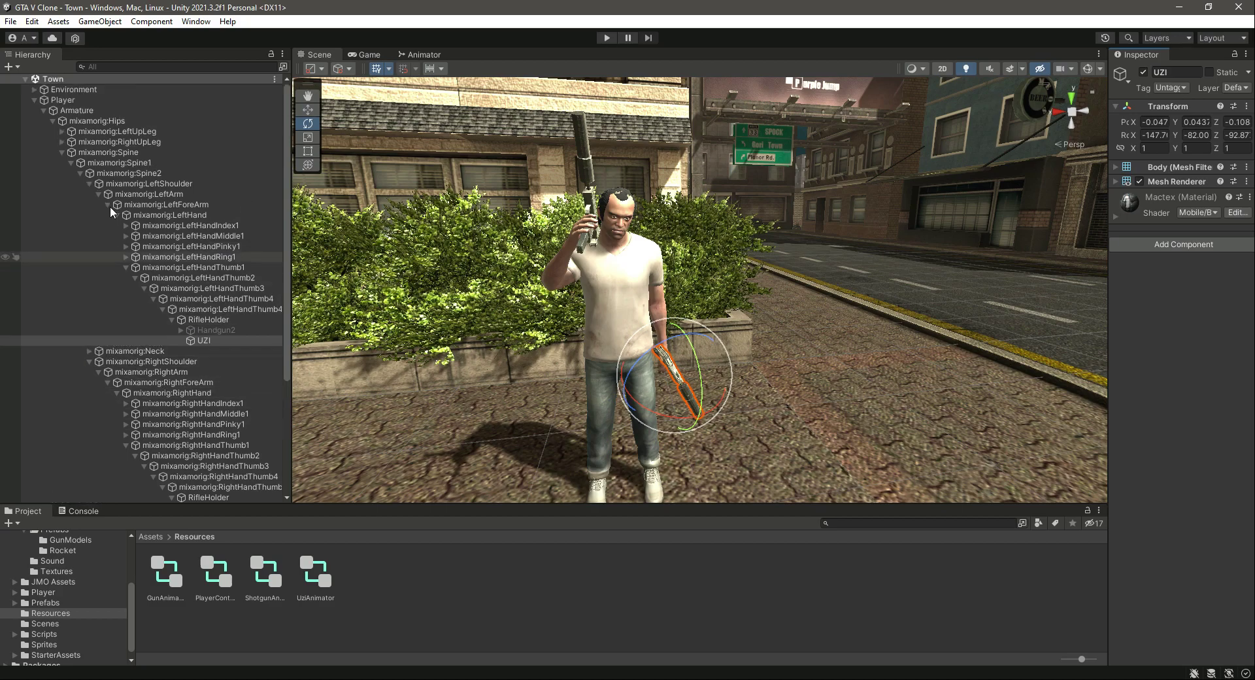
left_click(606, 37)
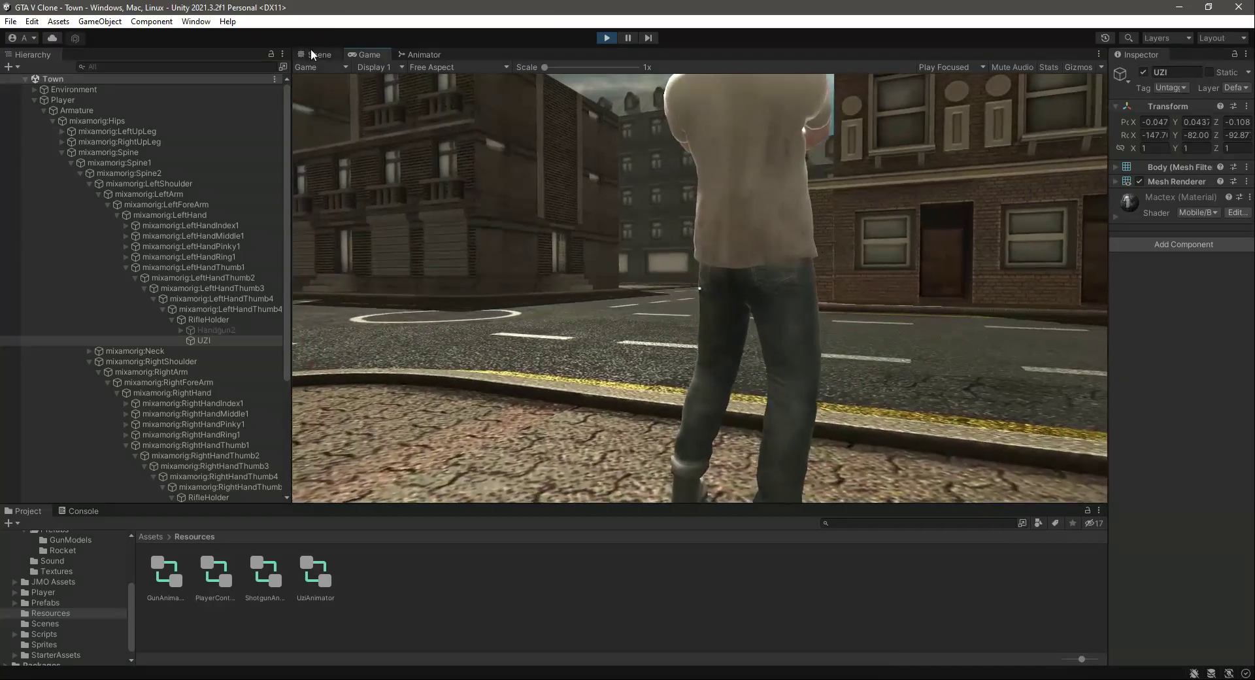
left_click(317, 54)
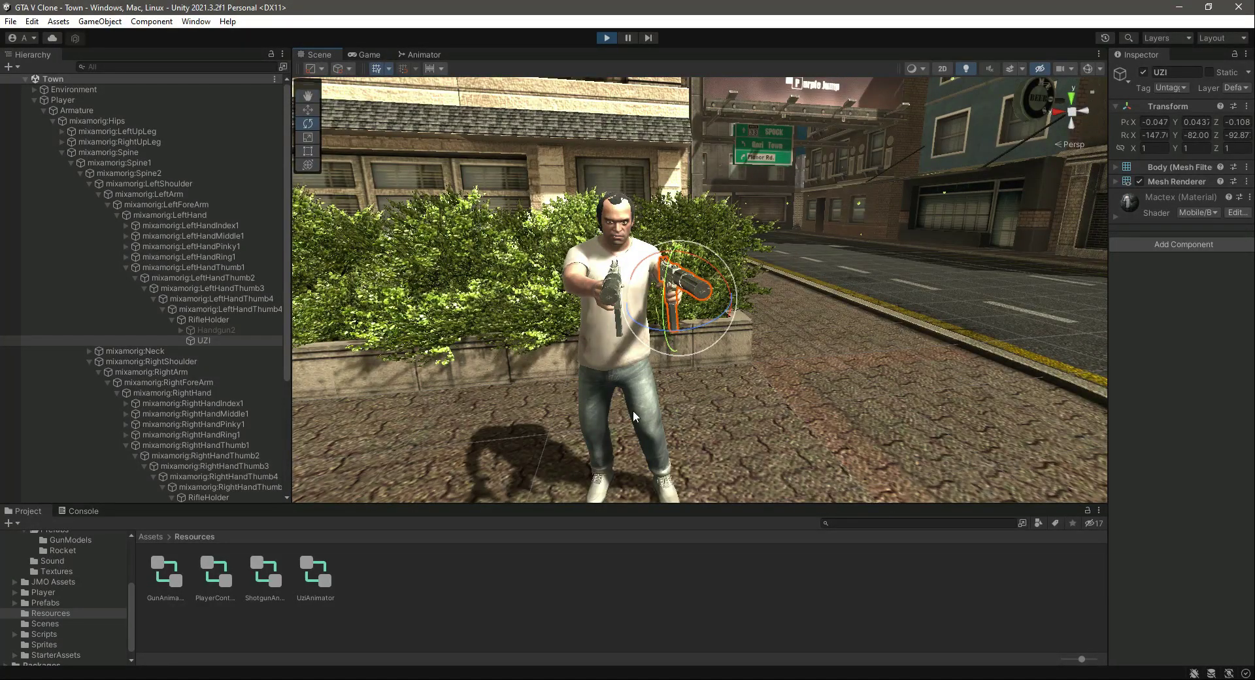
right_click_drag(633, 410, 628, 190)
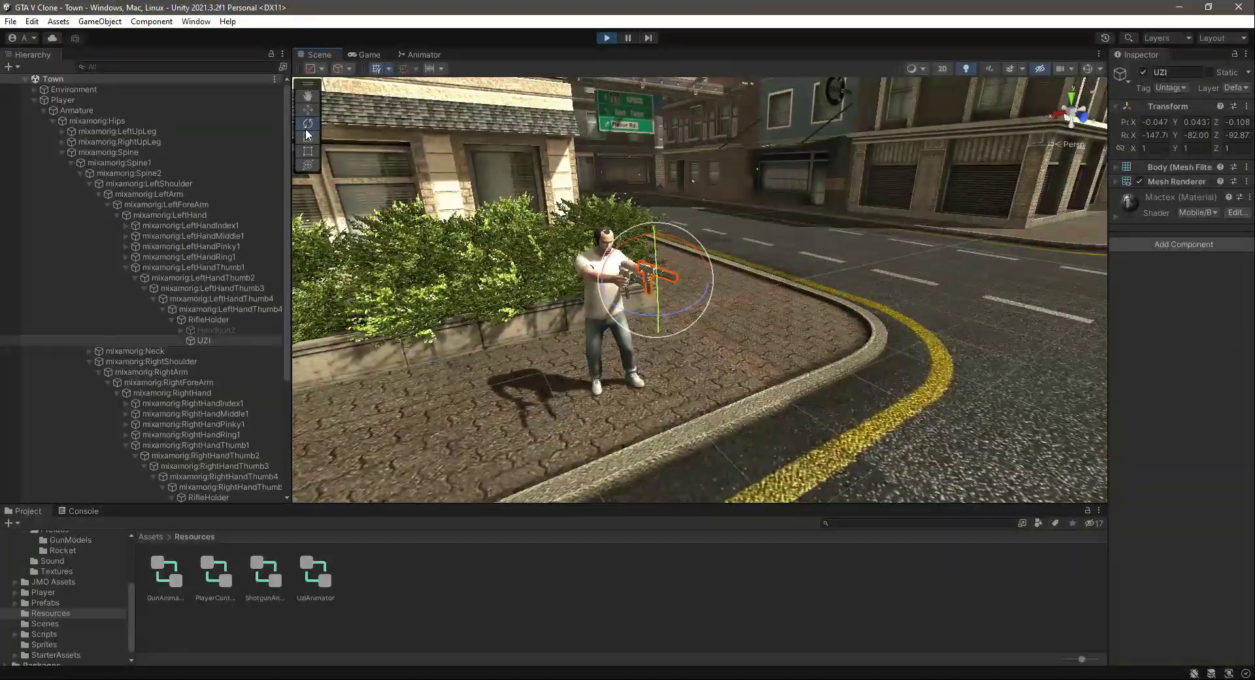
left_click(313, 108)
right_click_drag(720, 322, 738, 579)
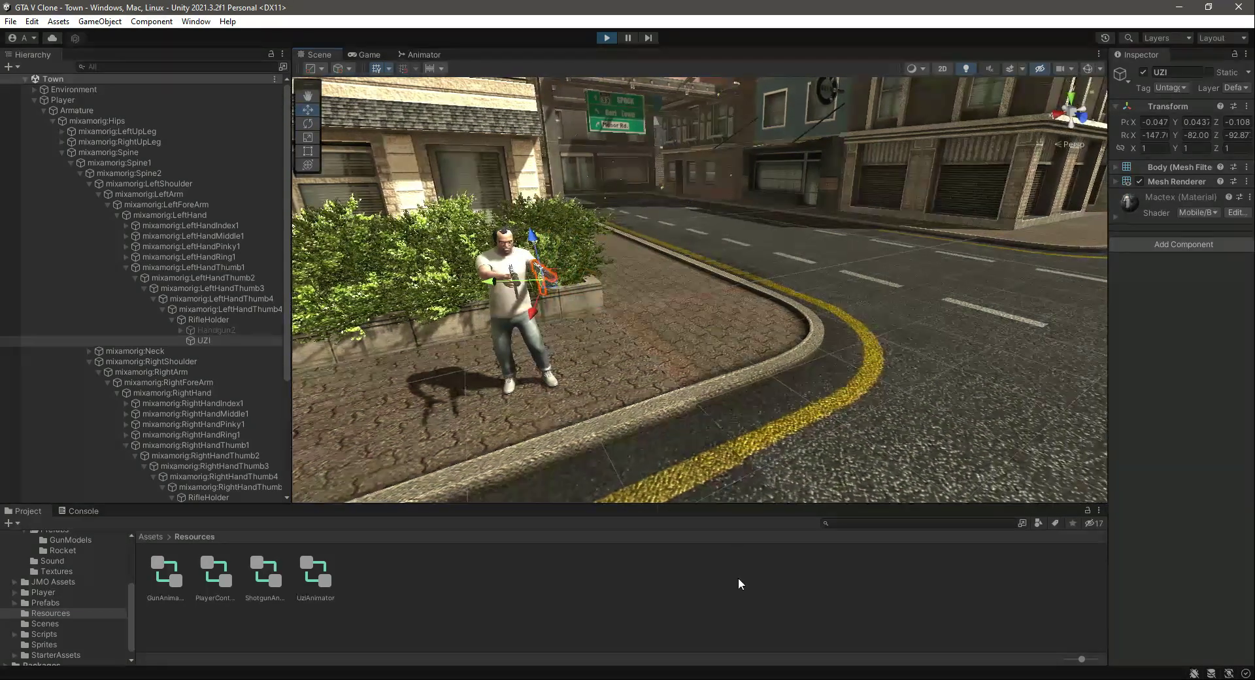
left_click(739, 579)
left_click(606, 37)
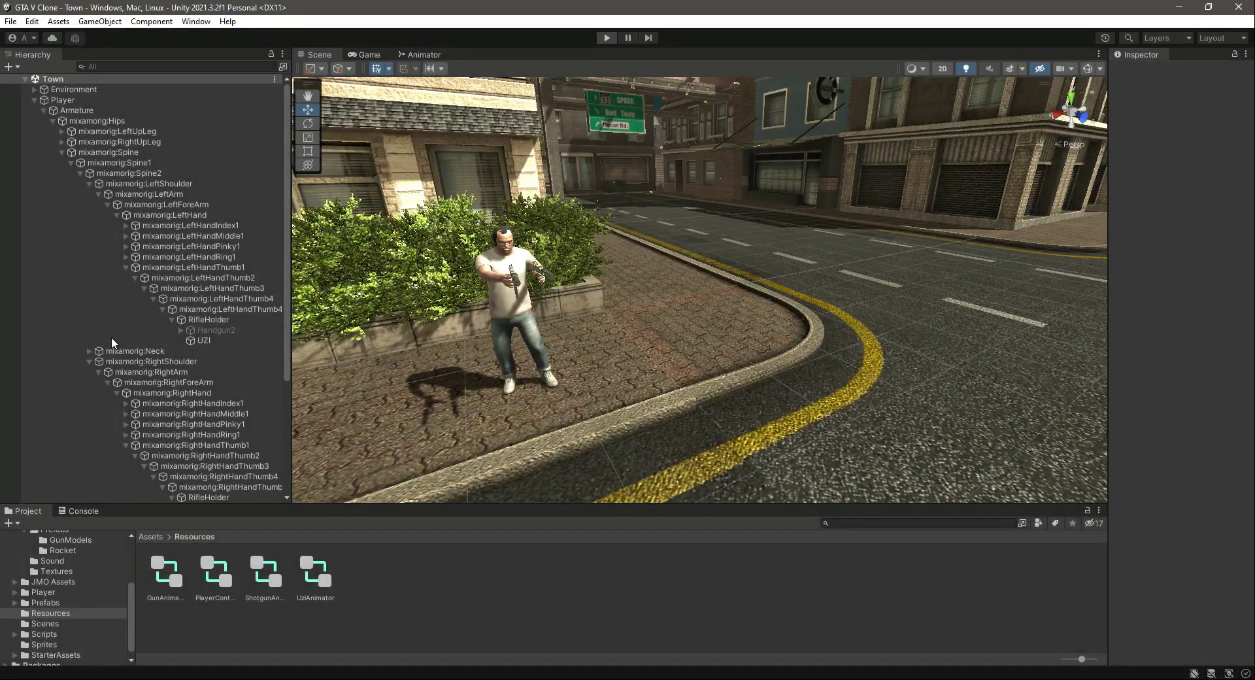
scroll(237, 336, "down", 4)
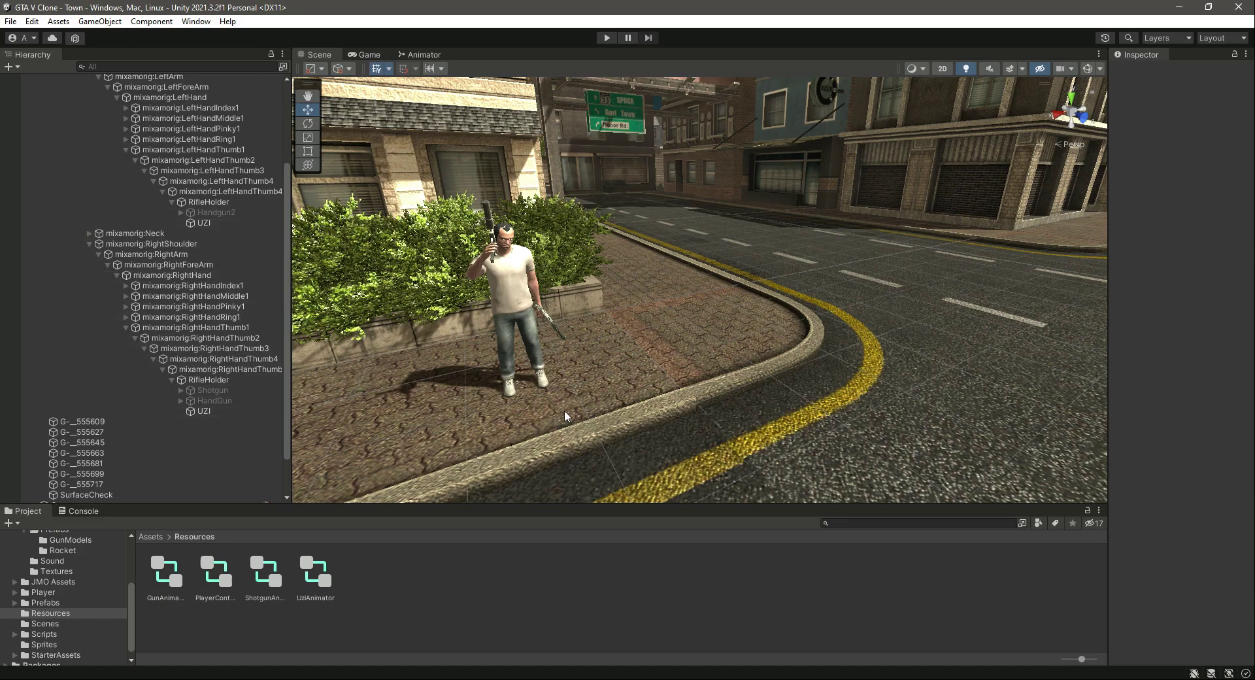
scroll(195, 357, "up", 3)
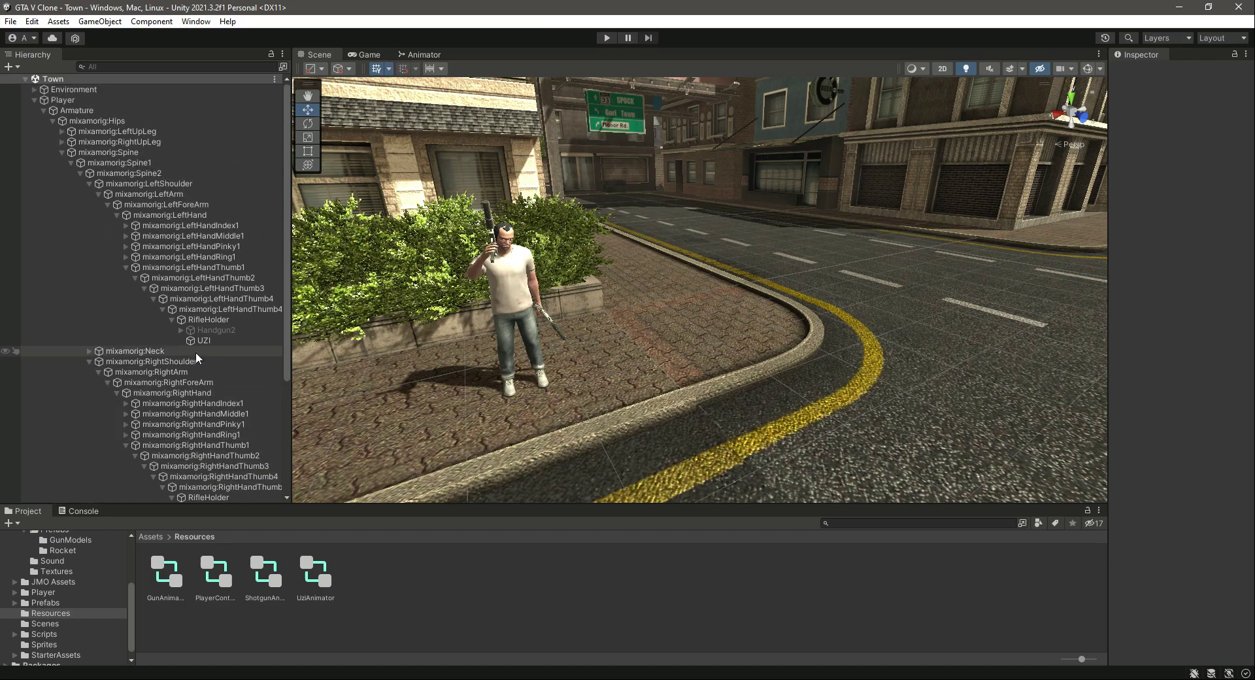